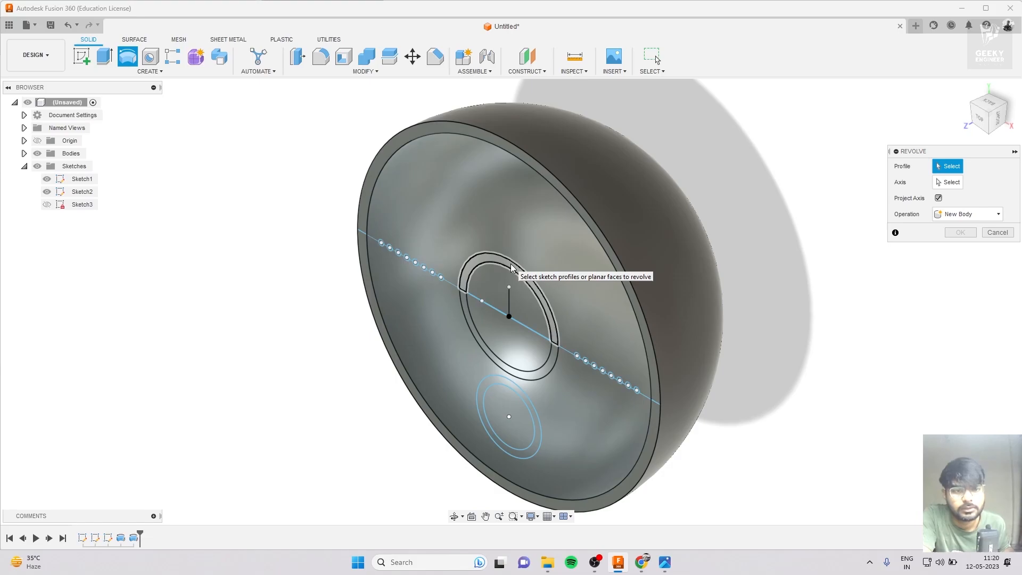
# - Revolve the upper half-ring profile at the hemisphere's centre about the horizontal centre line as a new body
pyautogui.click(511, 268)
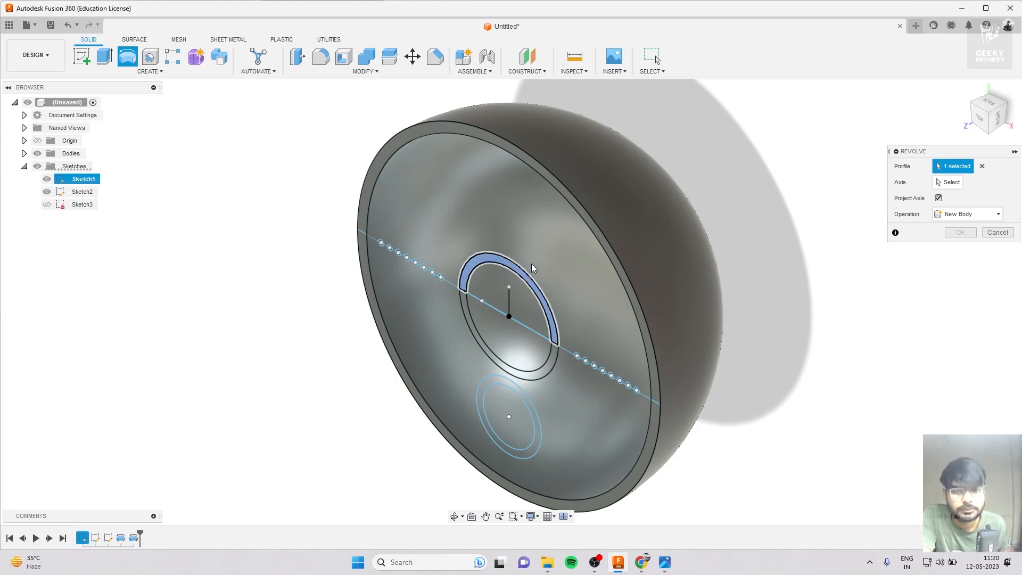
pyautogui.click(949, 182)
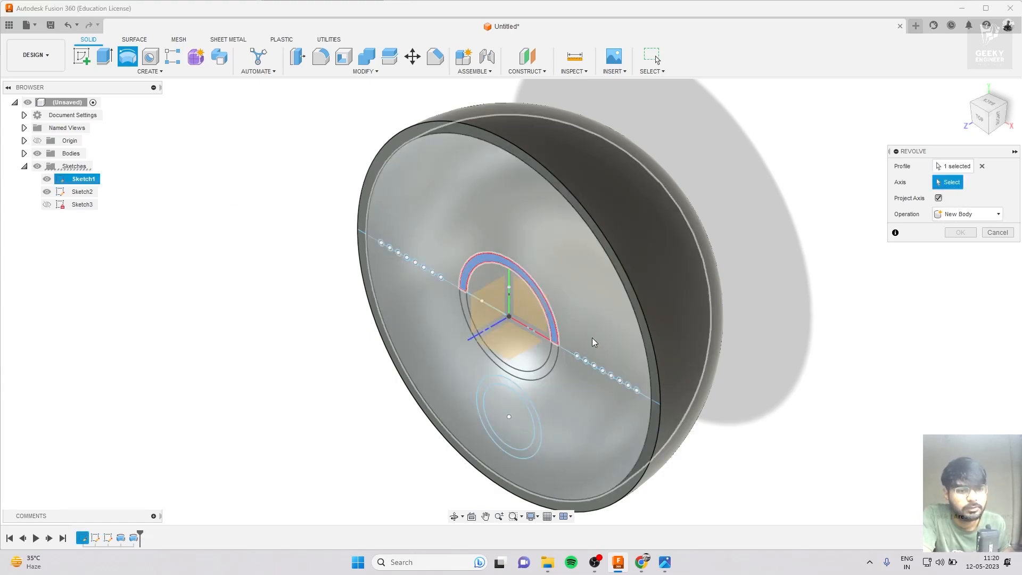
pyautogui.click(536, 336)
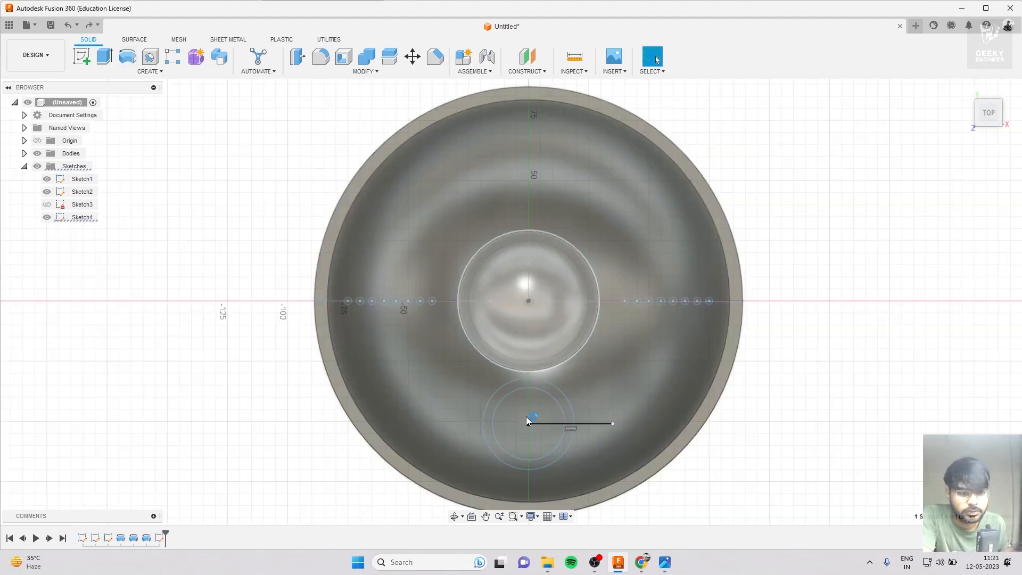
# - Edit the small lower circle's sketch and draw a horizontal line through its centre to the outer circle's far edge
pyautogui.doubleClick(527, 419)
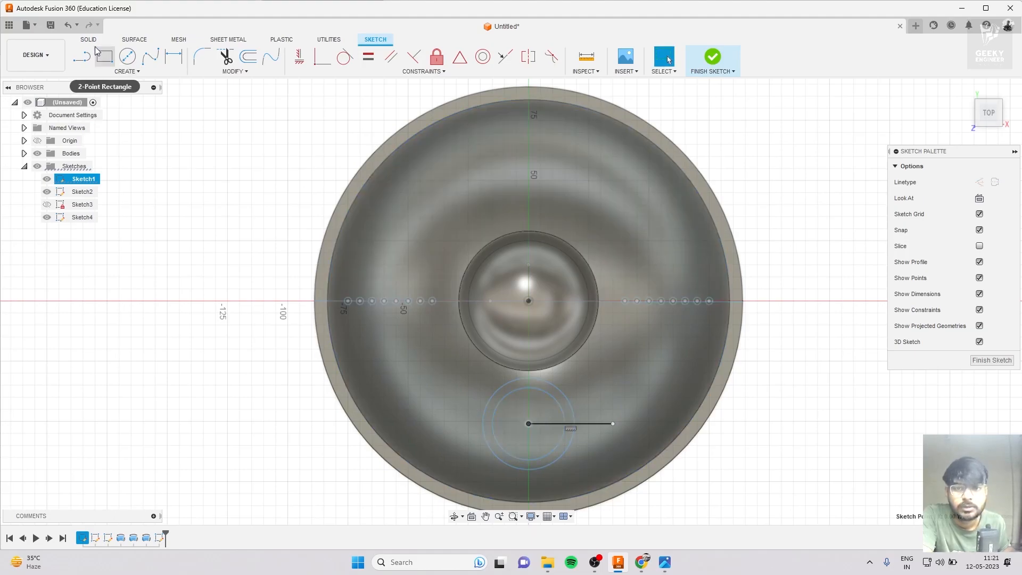
pyautogui.press('l')
pyautogui.click(611, 426)
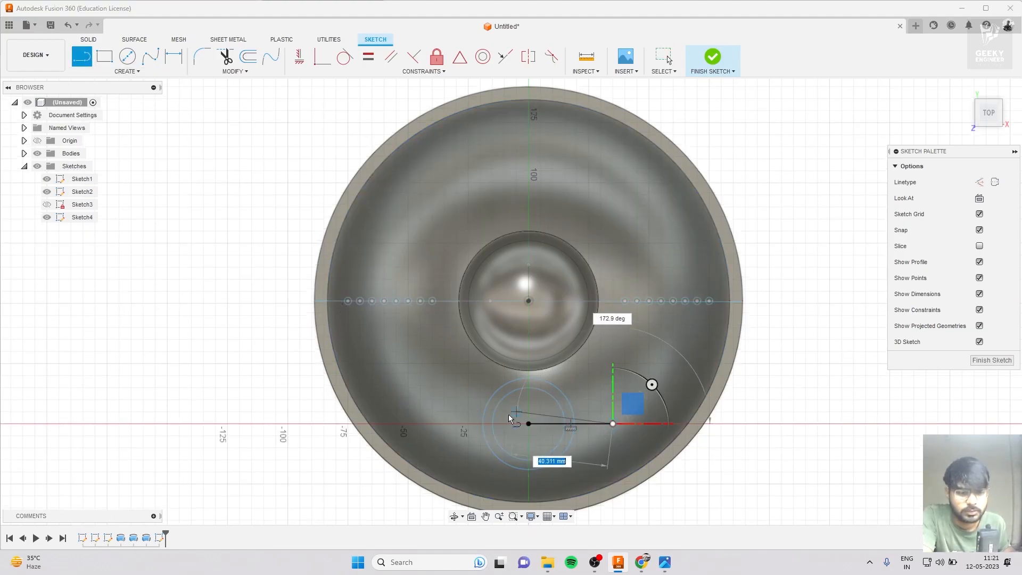
pyautogui.click(481, 426)
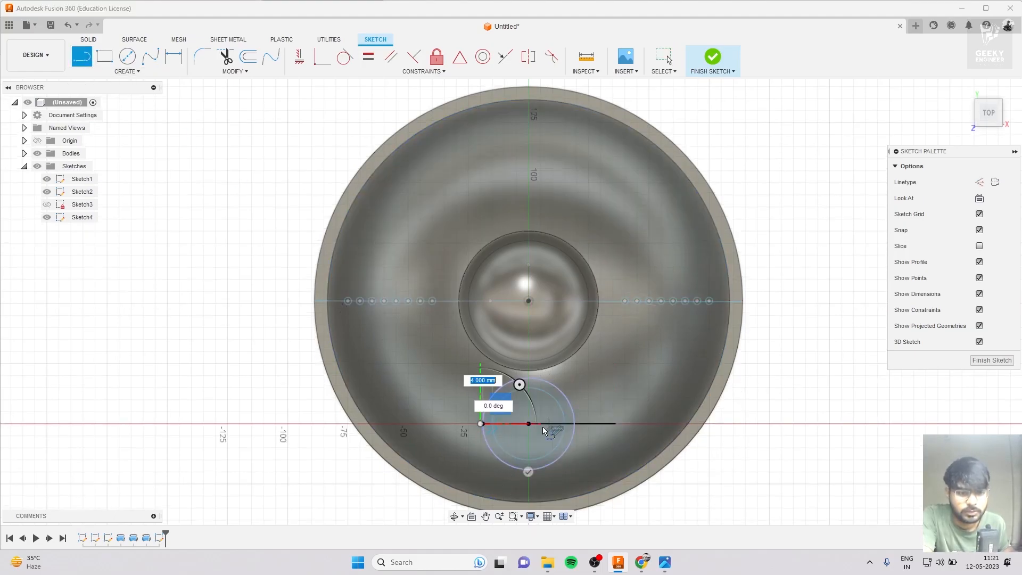
pyautogui.press('Escape')
pyautogui.click(713, 57)
# - Revolve the upper half of the small lower circle 180 degrees about the horizontal line as a new body
pyautogui.click(127, 56)
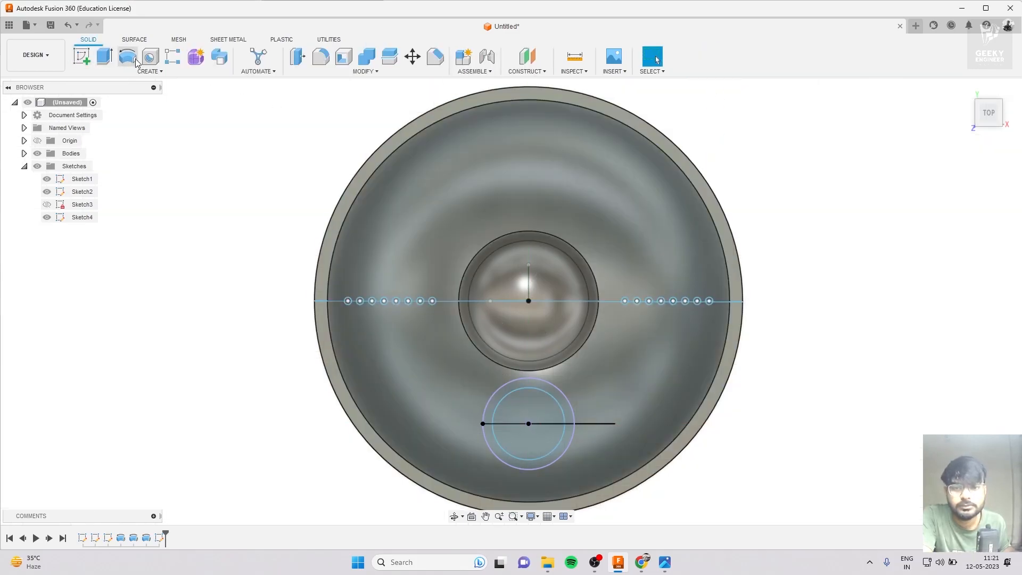
pyautogui.click(556, 396)
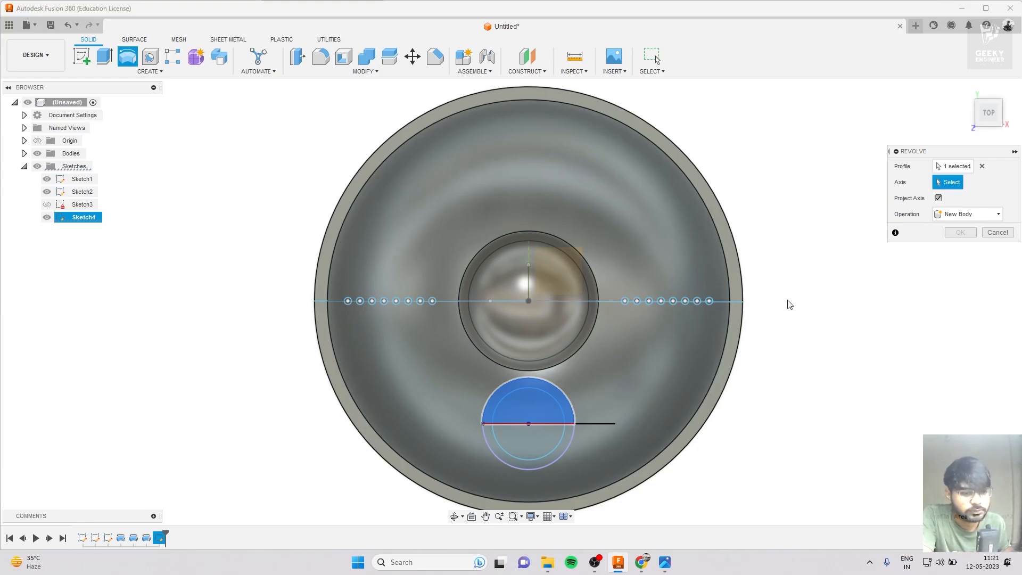
pyautogui.click(598, 424)
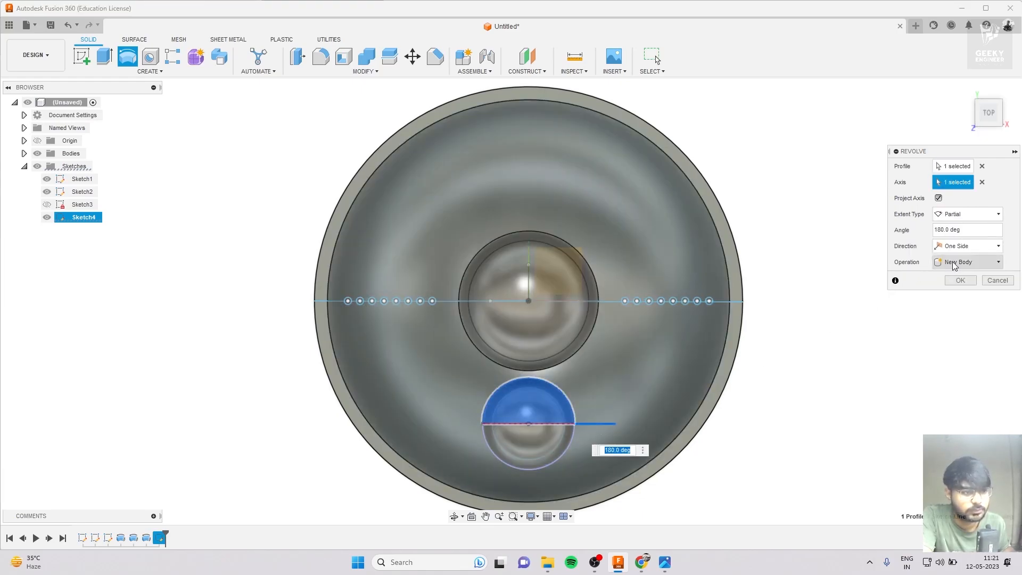
pyautogui.click(961, 280)
# - Scale the central dome body uniformly by a factor of 0.857 about the sketch centre point
pyautogui.scroll(3, 490, 378)
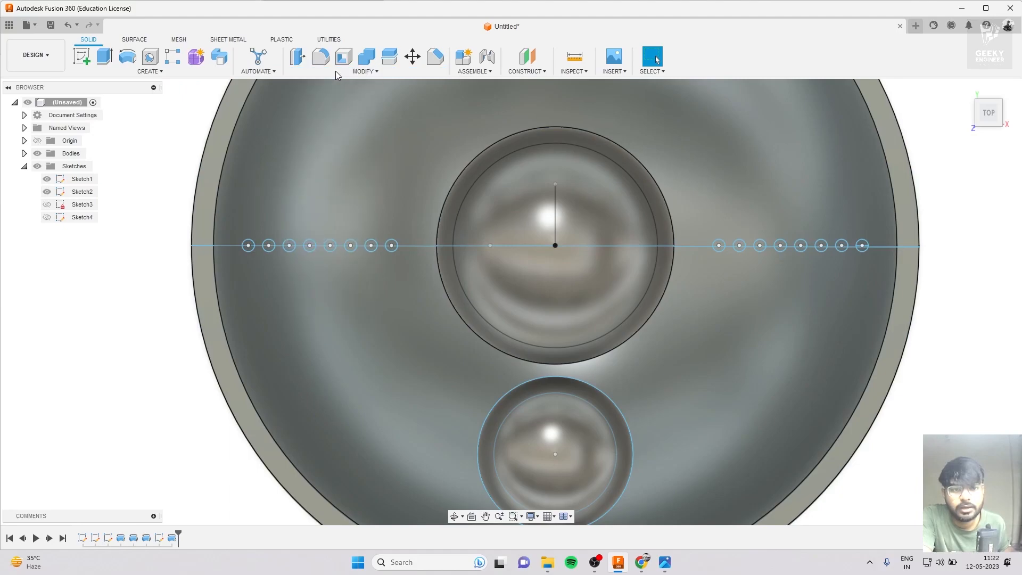
pyautogui.click(353, 73)
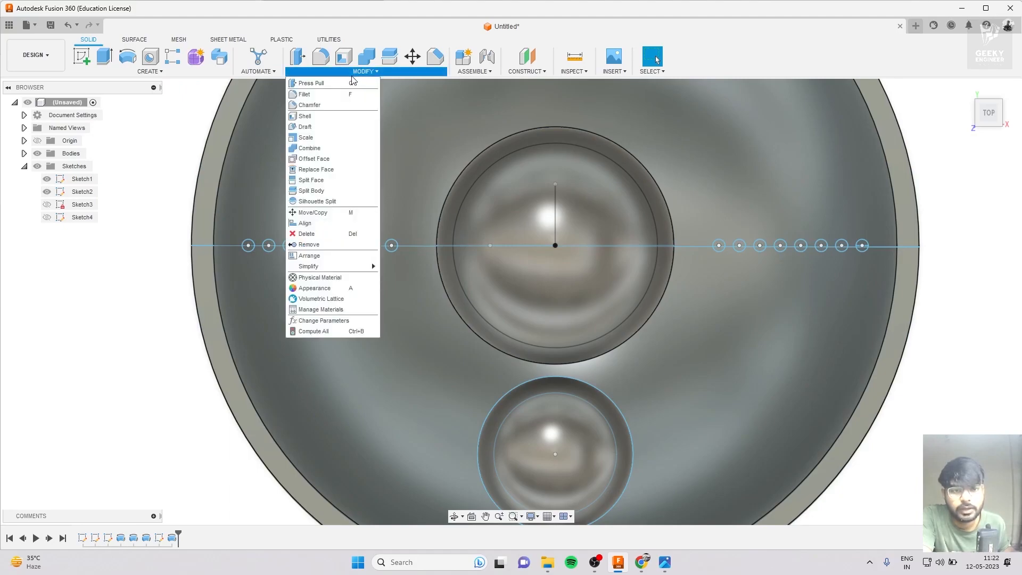
pyautogui.click(329, 138)
pyautogui.click(533, 197)
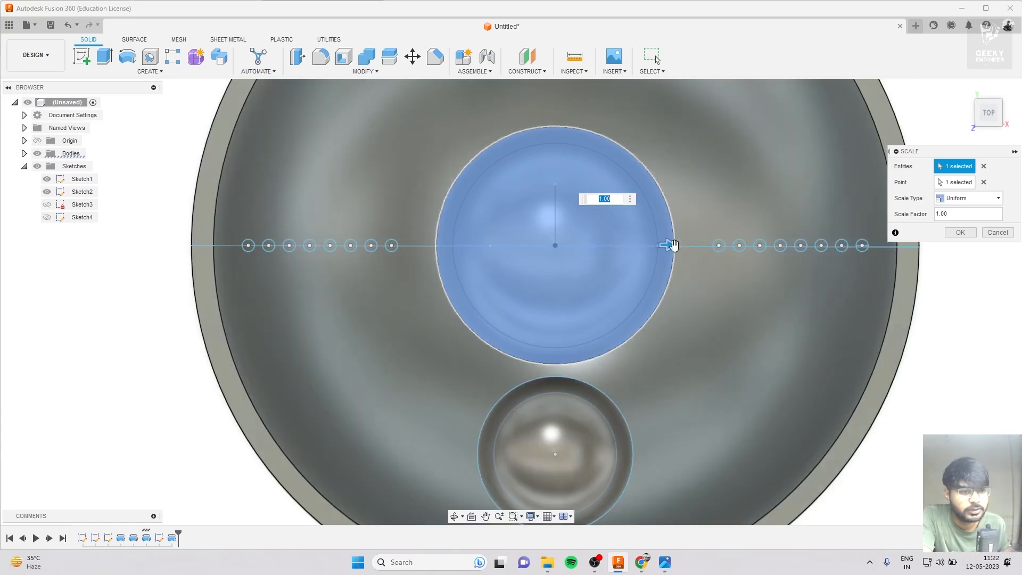
pyautogui.click(665, 245)
pyautogui.moveTo(671, 245); pyautogui.dragTo(641, 246)
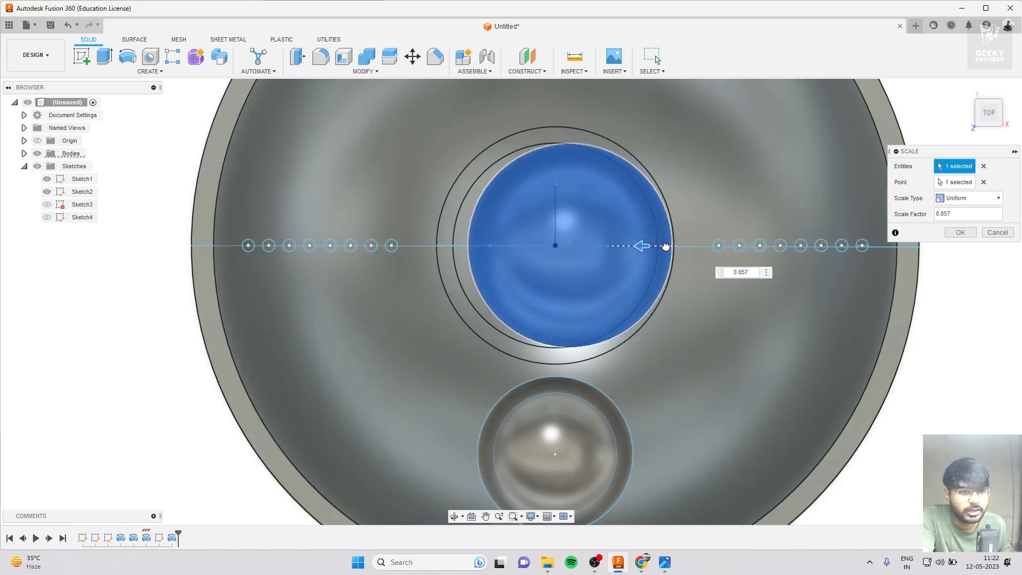
pyautogui.click(985, 183)
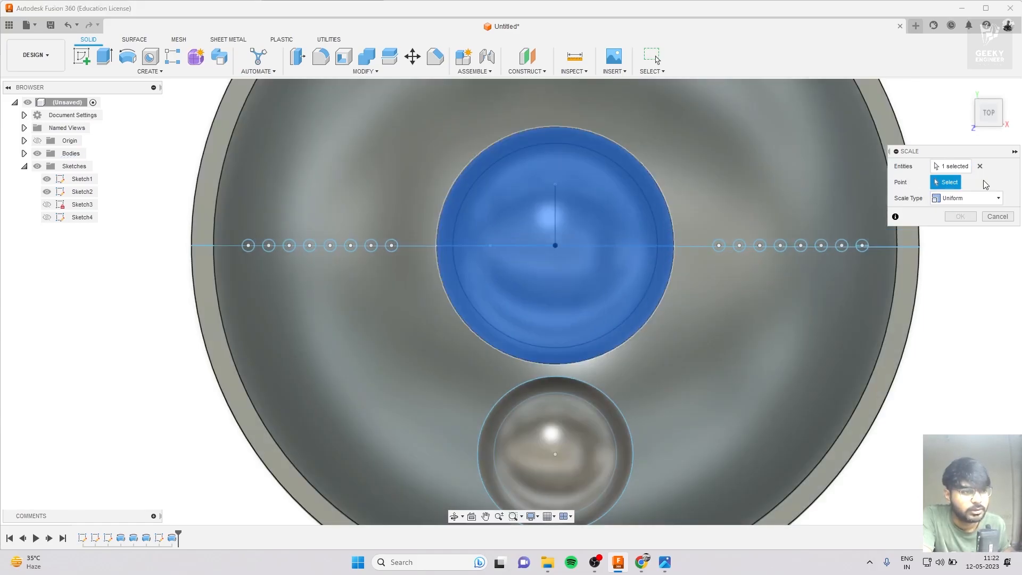
pyautogui.click(555, 245)
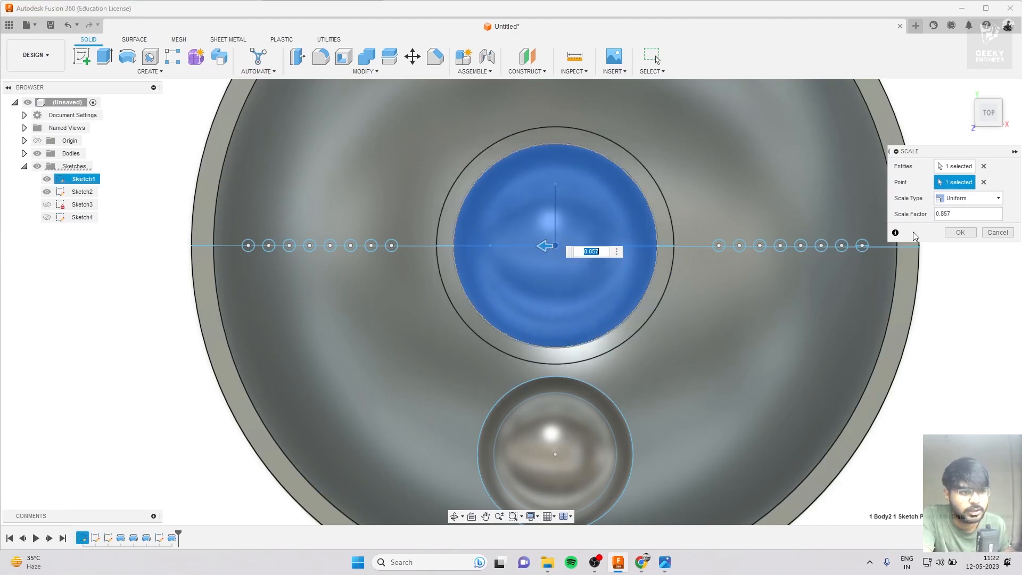
pyautogui.click(948, 236)
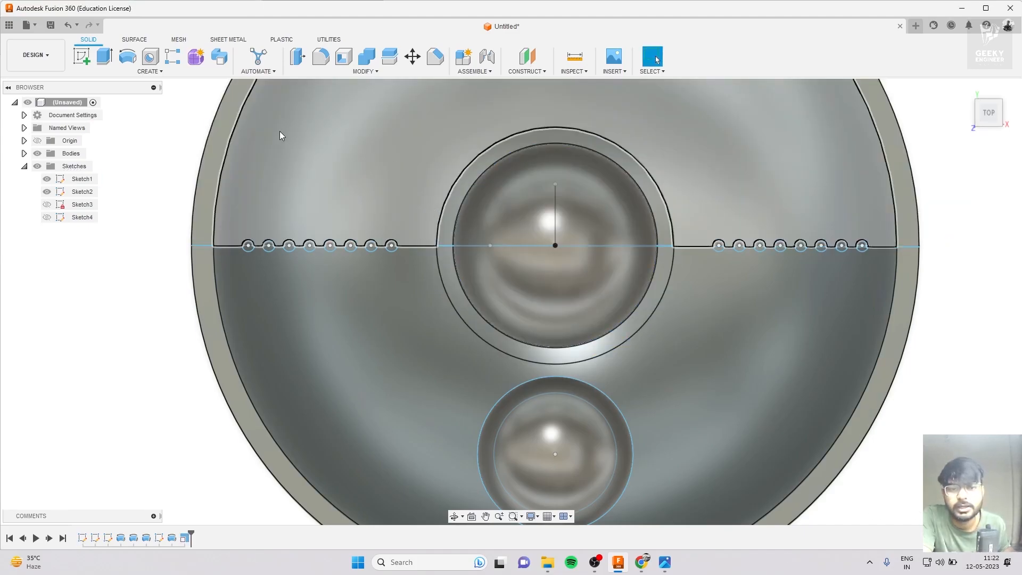
# - Scale the small lower dome body uniformly about its centre point, down to the size of the inner circle
pyautogui.click(365, 72)
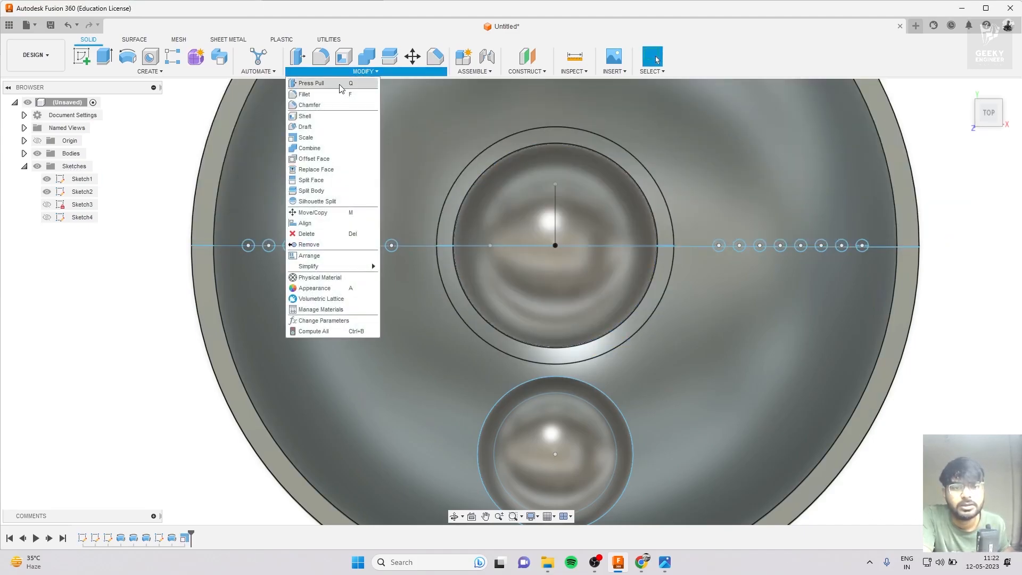
pyautogui.click(326, 141)
pyautogui.click(573, 440)
pyautogui.scroll(-3, 402, 198)
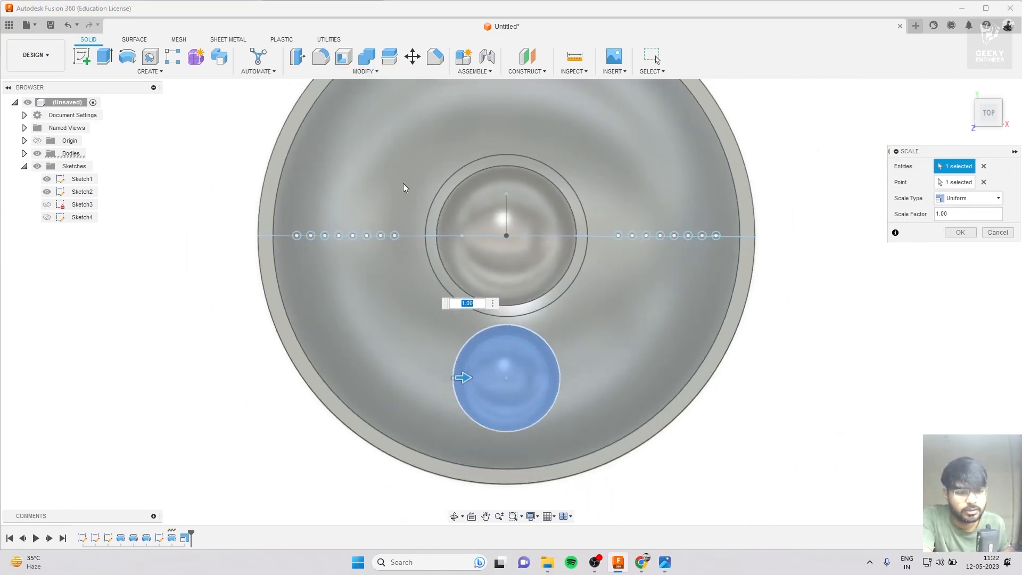
pyautogui.scroll(3, 480, 346)
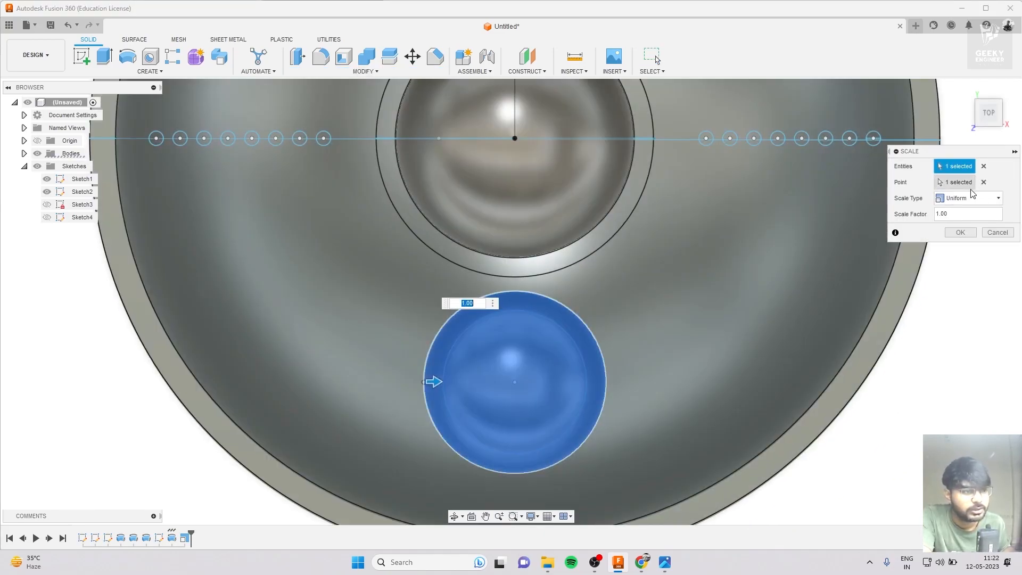
pyautogui.click(983, 182)
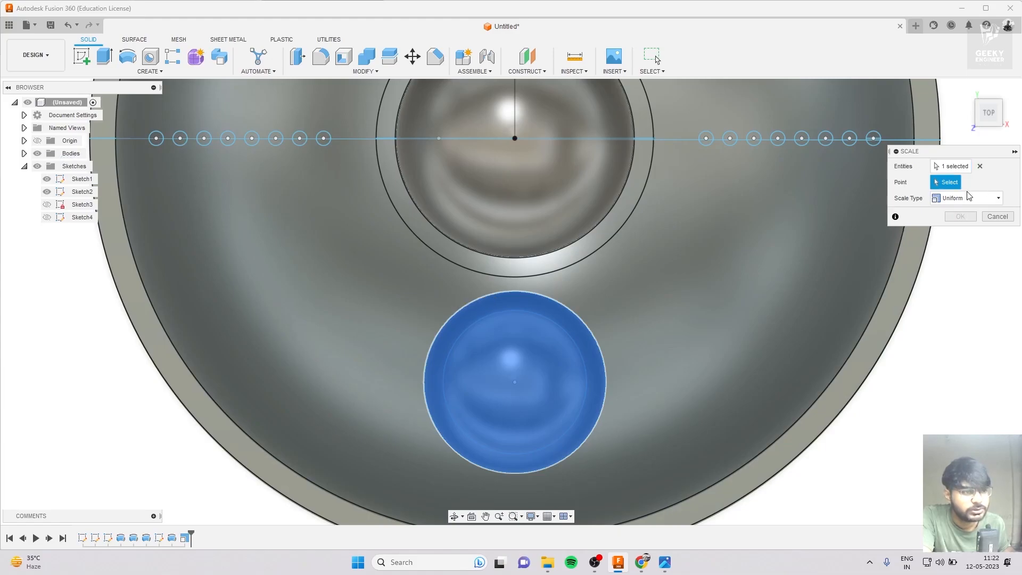
pyautogui.click(515, 382)
pyautogui.moveTo(529, 381); pyautogui.dragTo(518, 384)
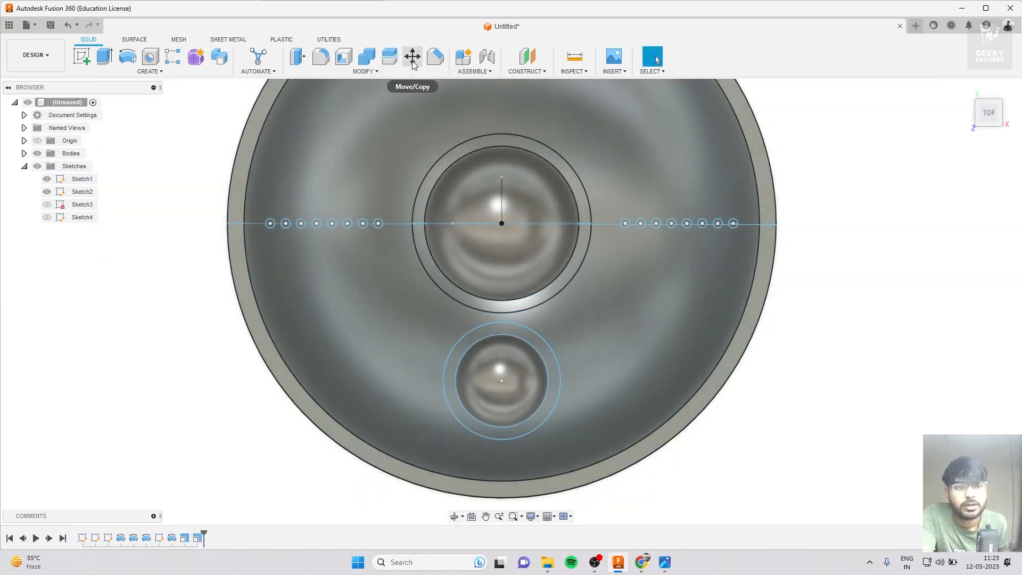
# - Move both dome bodies together along the negative Z direction, deeper into the hollow hemisphere
pyautogui.click(413, 58)
pyautogui.click(495, 207)
pyautogui.click(511, 378)
pyautogui.click(998, 104)
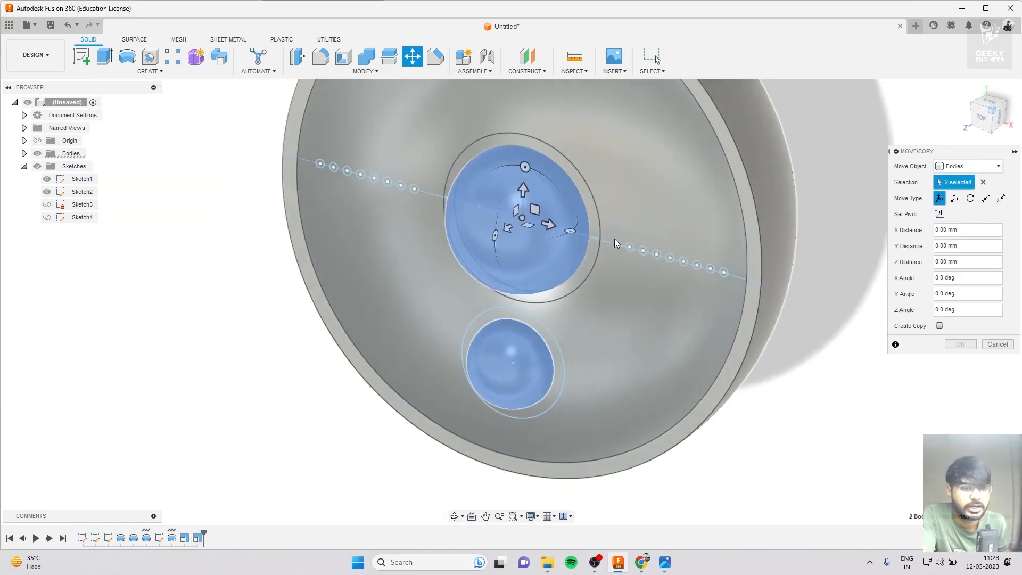
pyautogui.moveTo(502, 235); pyautogui.dragTo(527, 223)
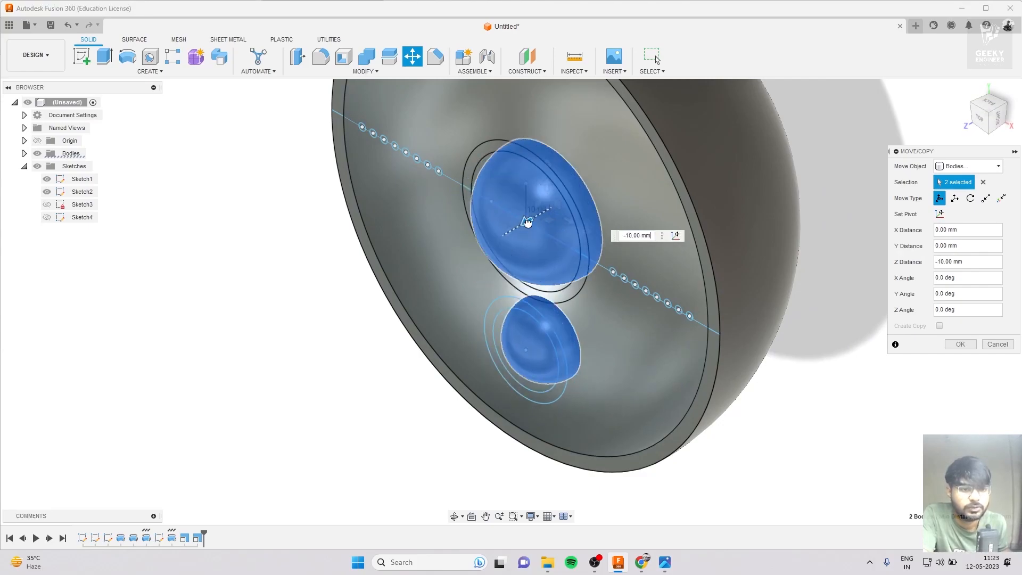
pyautogui.click(1000, 117)
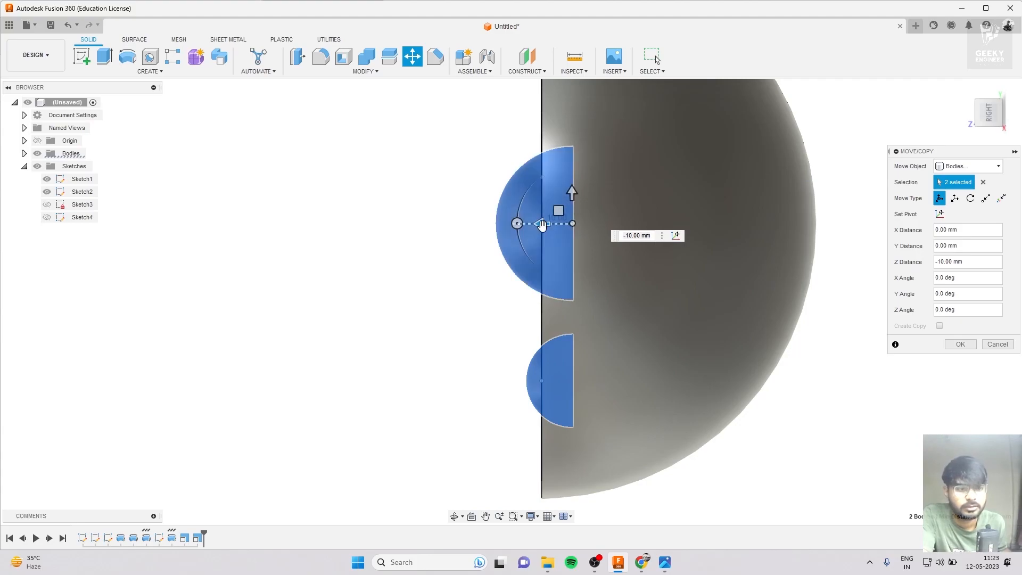
pyautogui.moveTo(541, 225); pyautogui.dragTo(556, 224)
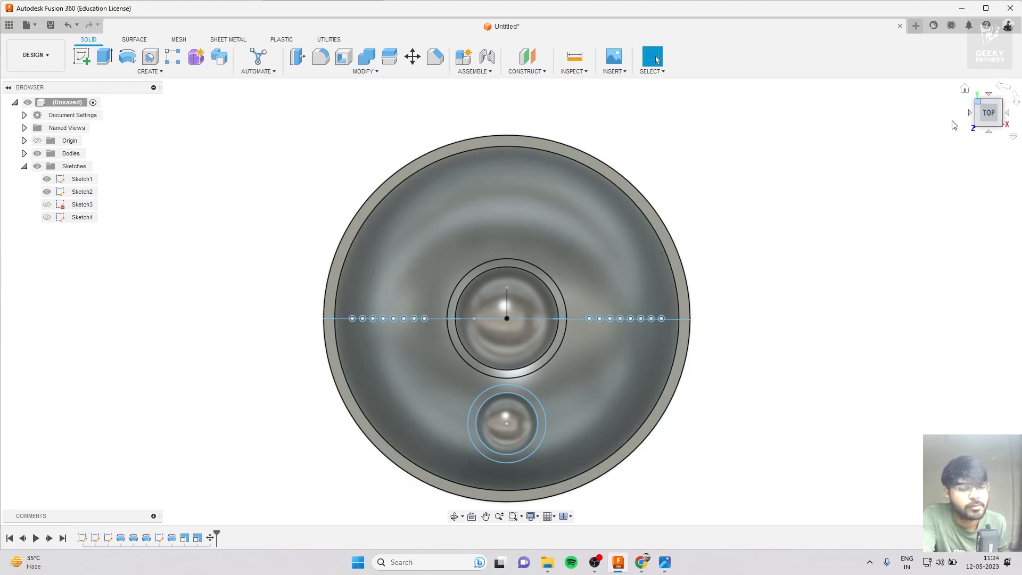
# - Extrude the upper and lower face profiles around the domes by -15 mm as a new body
pyautogui.click(968, 114)
pyautogui.click(82, 179)
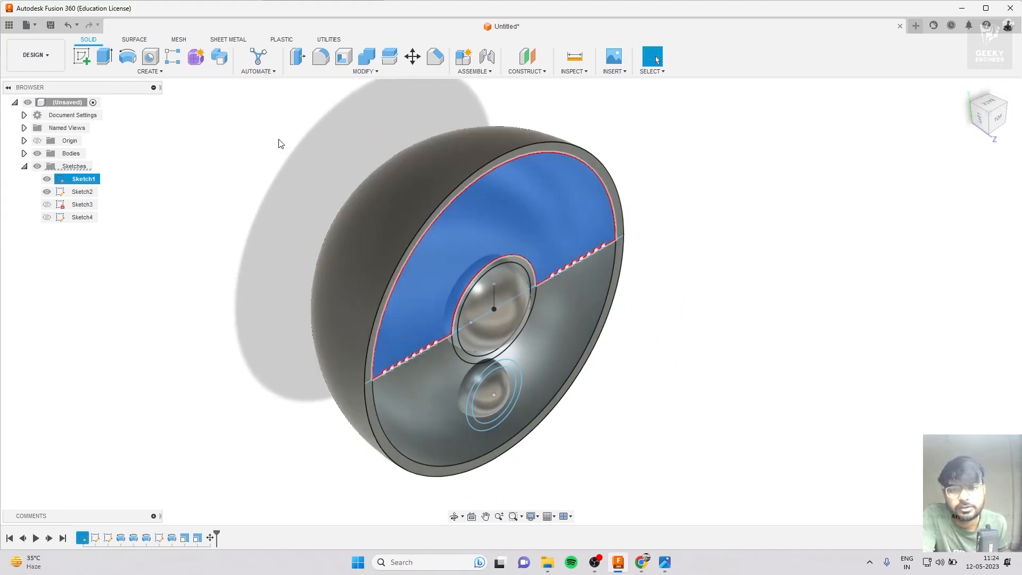
pyautogui.click(106, 58)
pyautogui.click(585, 330)
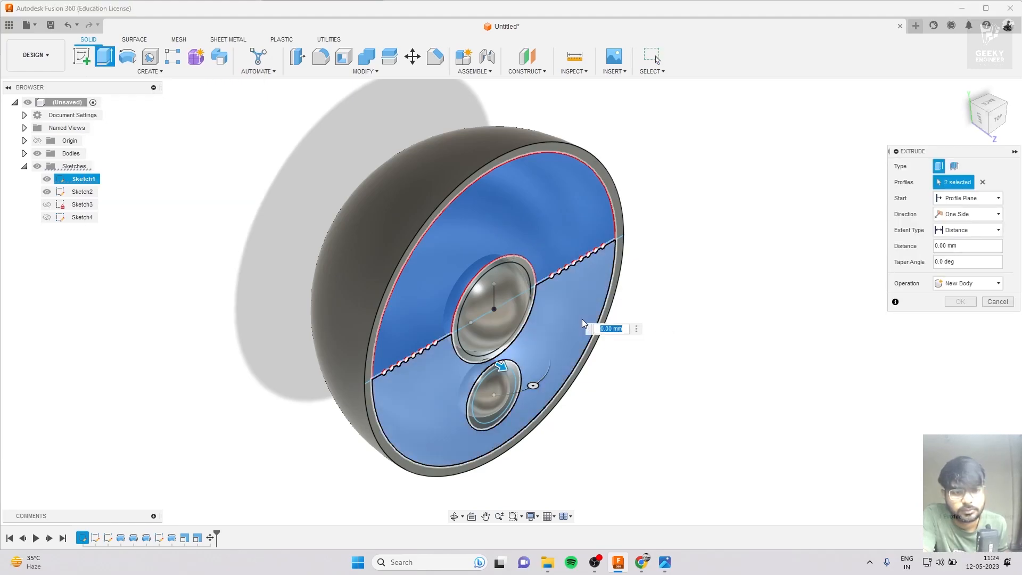
pyautogui.moveTo(513, 369); pyautogui.dragTo(490, 366)
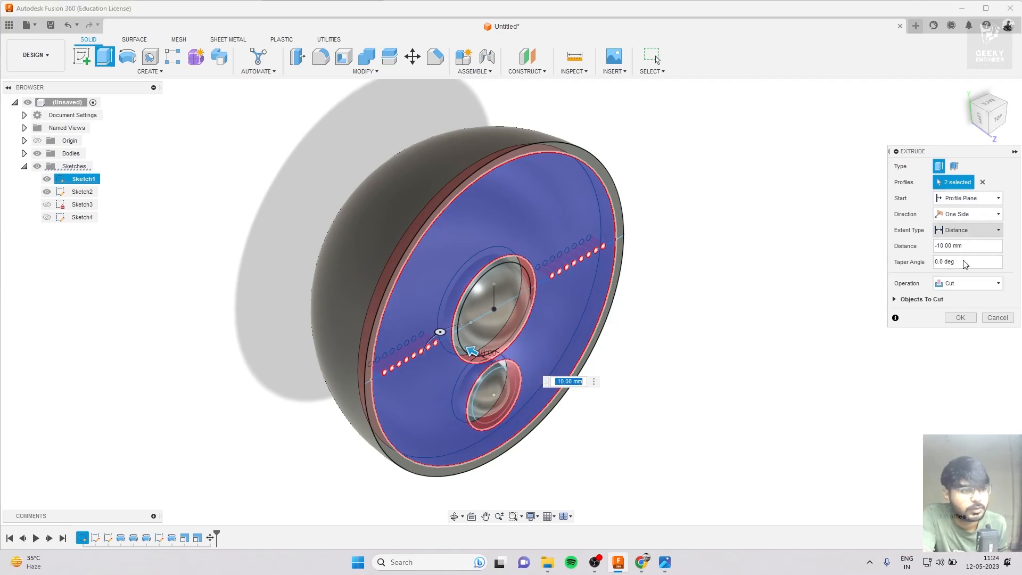
pyautogui.click(972, 283)
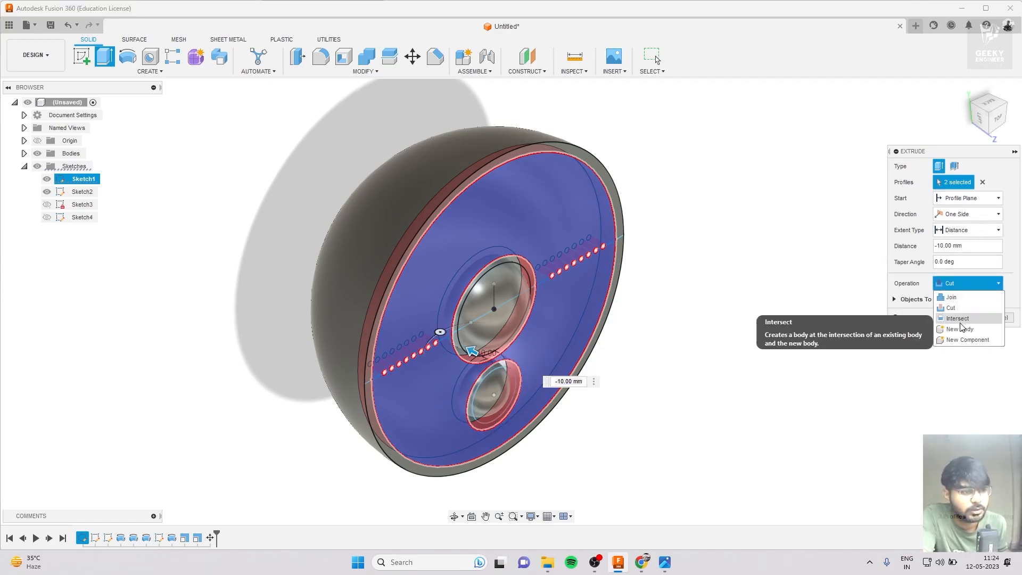
pyautogui.click(965, 329)
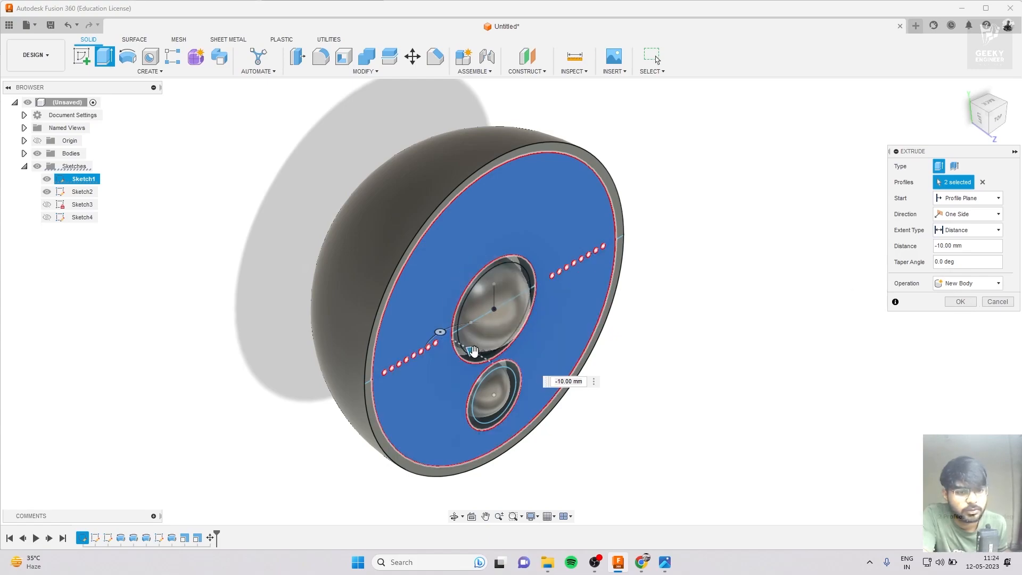
pyautogui.moveTo(473, 353); pyautogui.dragTo(469, 351)
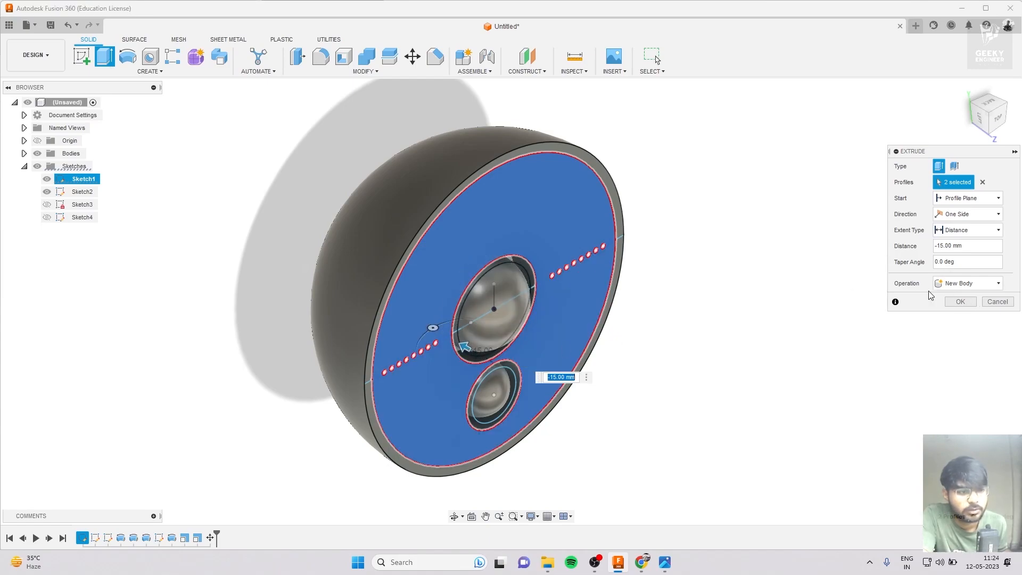
pyautogui.click(960, 302)
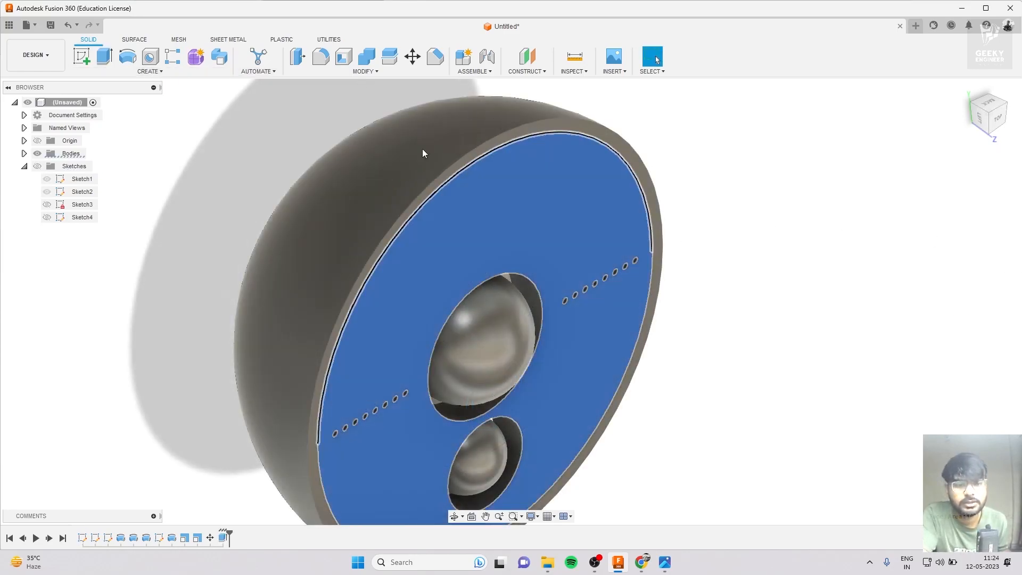
# - Create a copy of the front plate body moved 5 mm outward along the Z direction
pyautogui.click(415, 59)
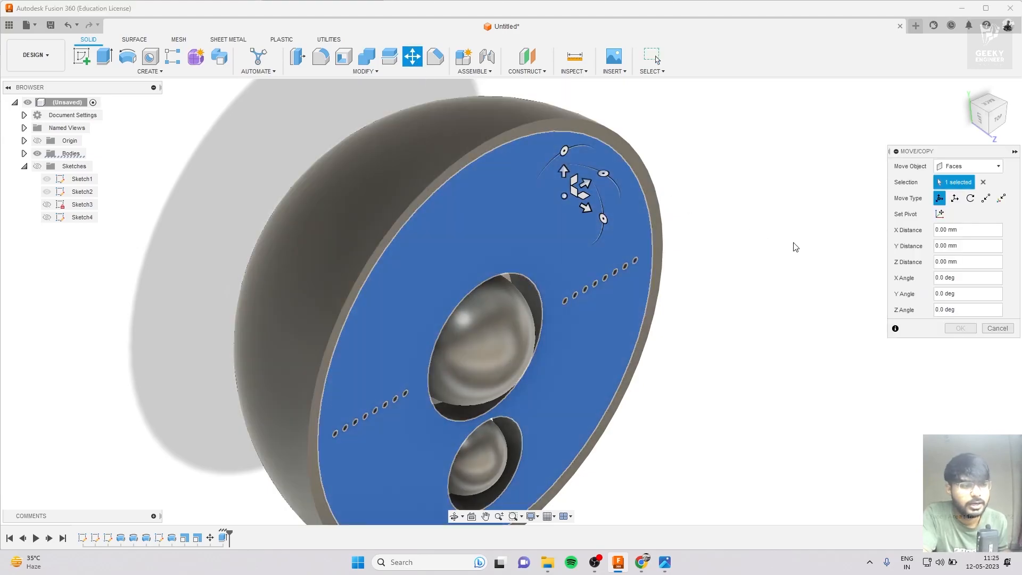
pyautogui.click(975, 166)
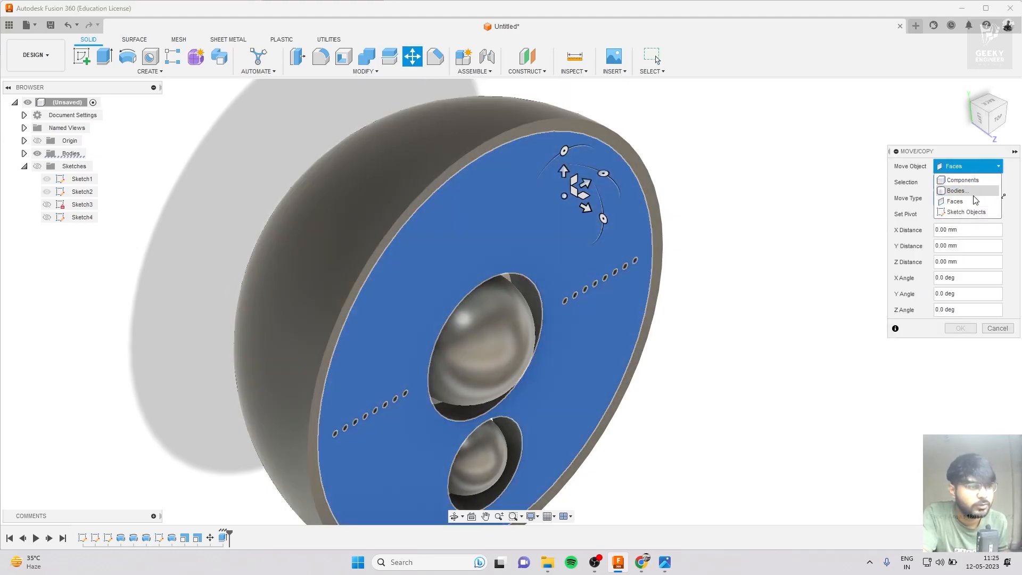
pyautogui.click(973, 198)
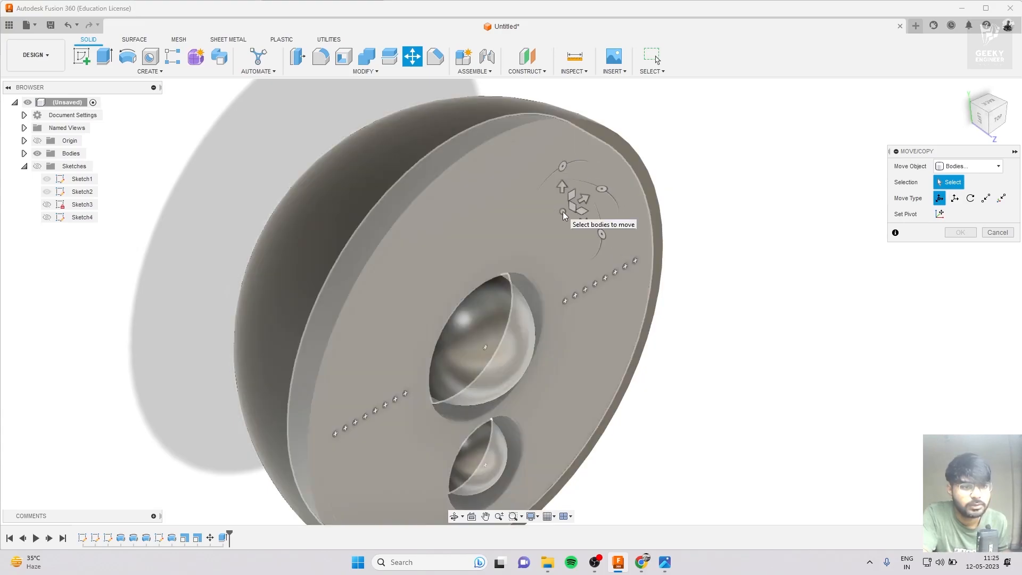
pyautogui.click(592, 233)
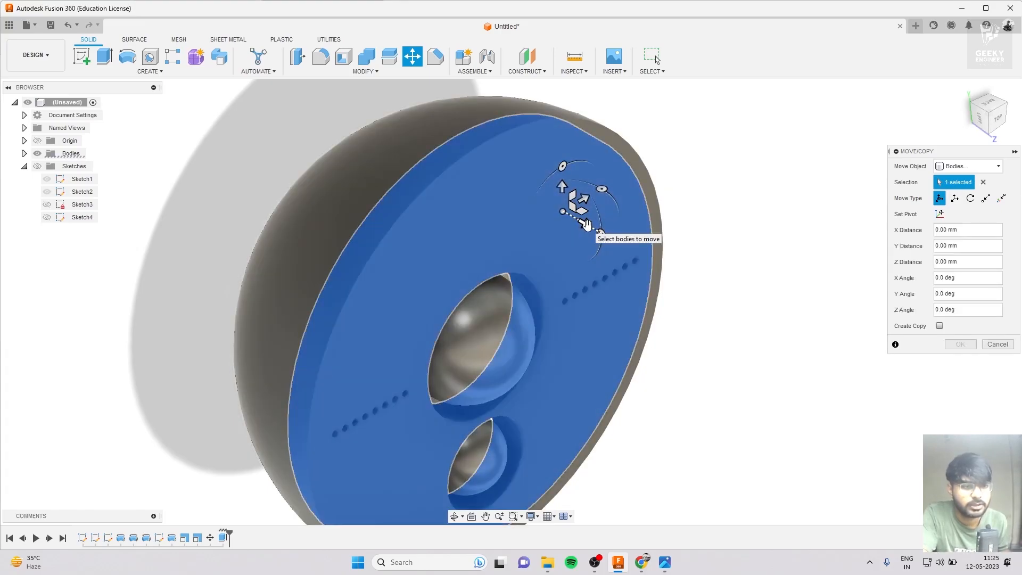
pyautogui.click(586, 224)
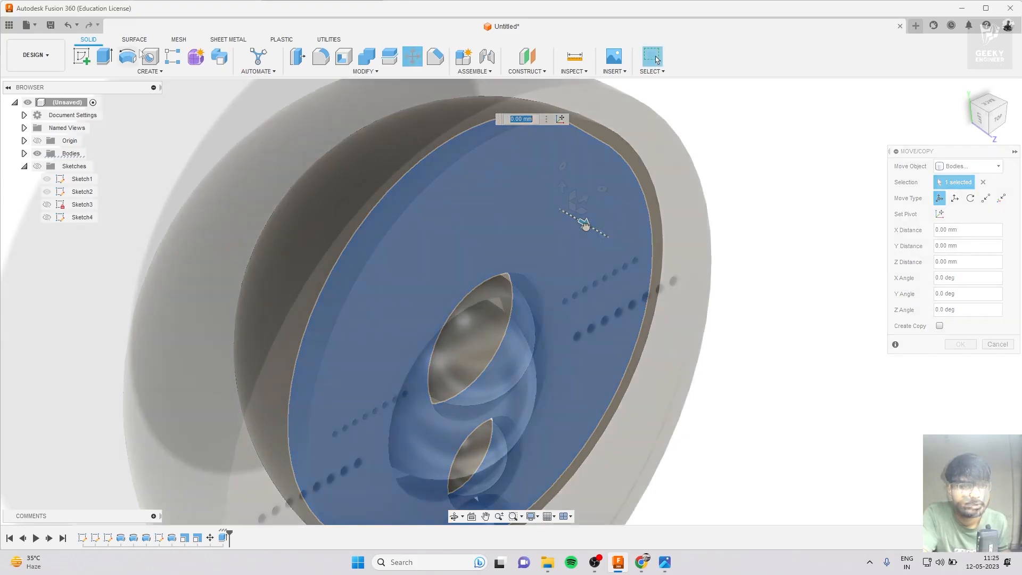
pyautogui.press('Escape')
pyautogui.press('m')
pyautogui.click(505, 218)
pyautogui.click(939, 326)
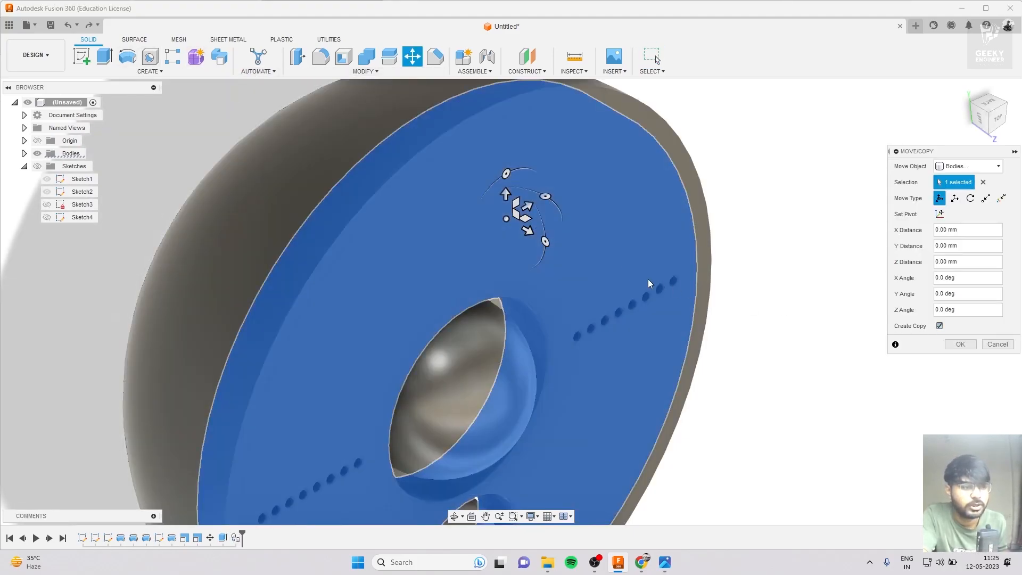
pyautogui.moveTo(528, 230); pyautogui.dragTo(542, 250)
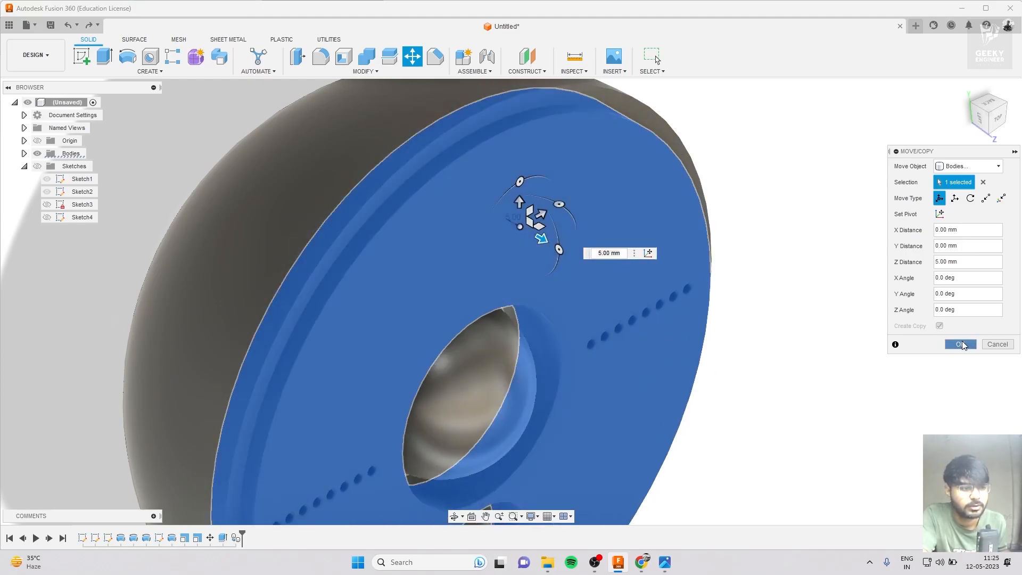
pyautogui.click(963, 344)
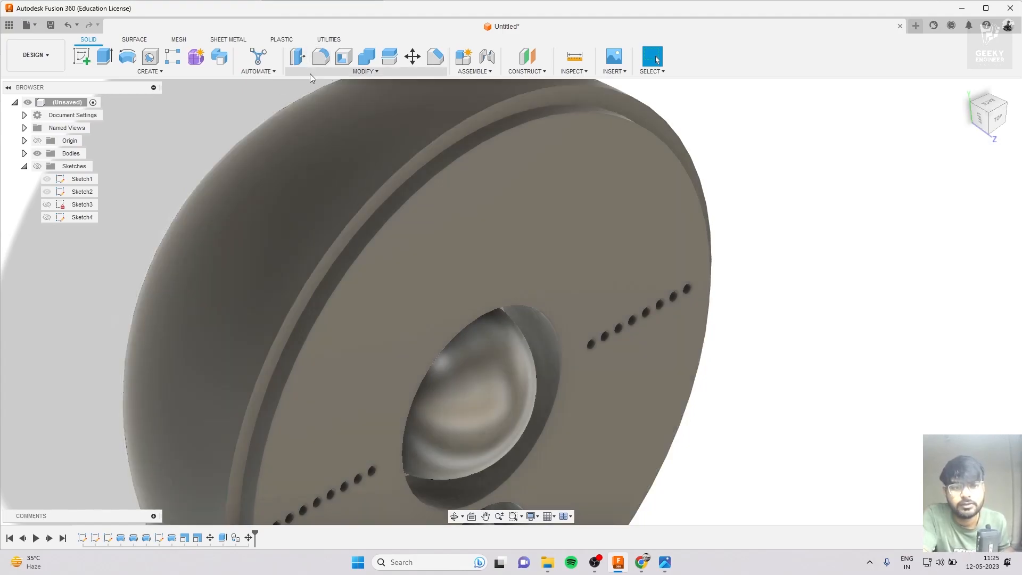
# - Scale the copied front plate uniformly by a factor of 0.956 about the centre point of the large sketch circle
pyautogui.click(313, 75)
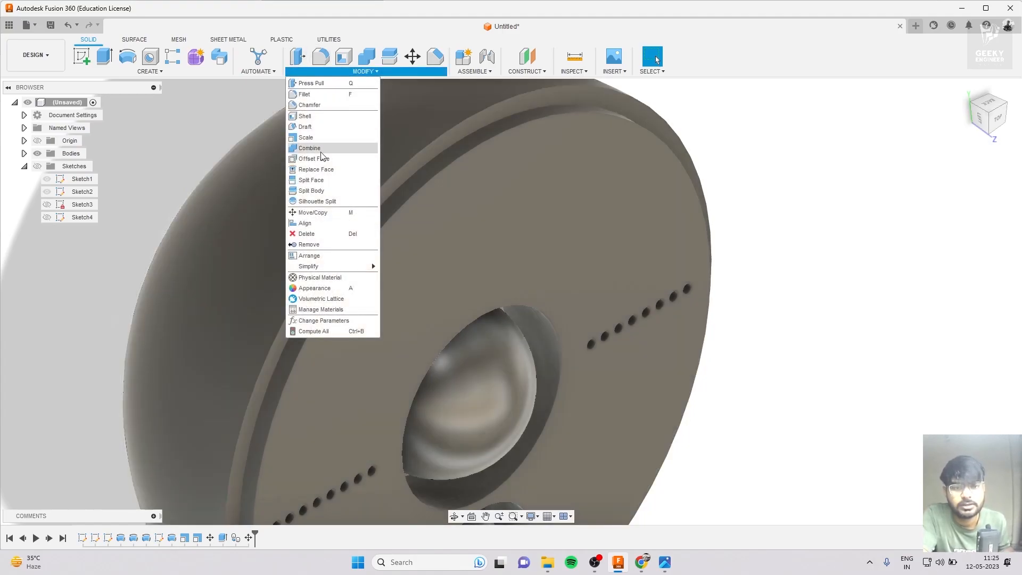
pyautogui.click(328, 140)
pyautogui.click(530, 190)
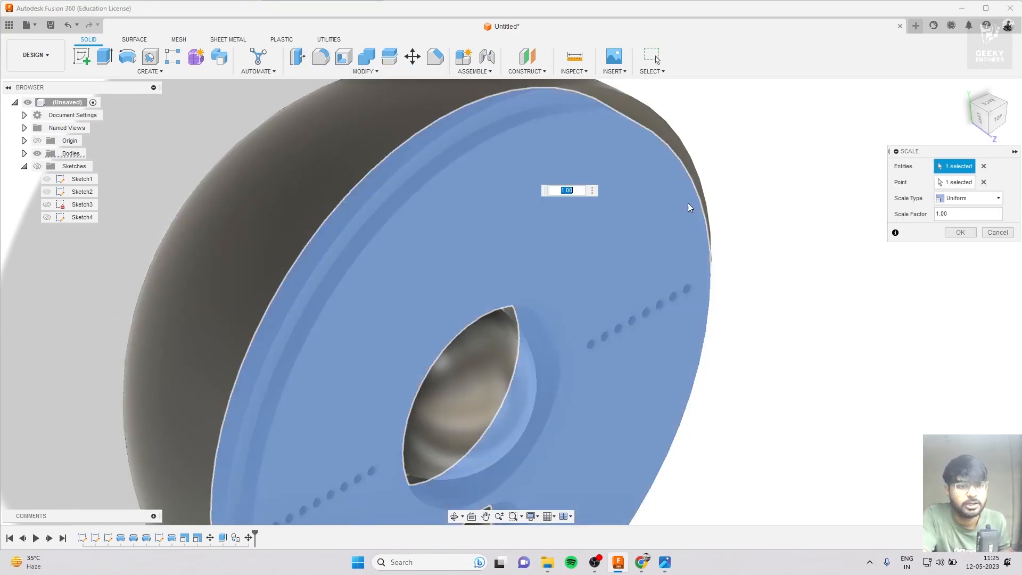
pyautogui.click(985, 128)
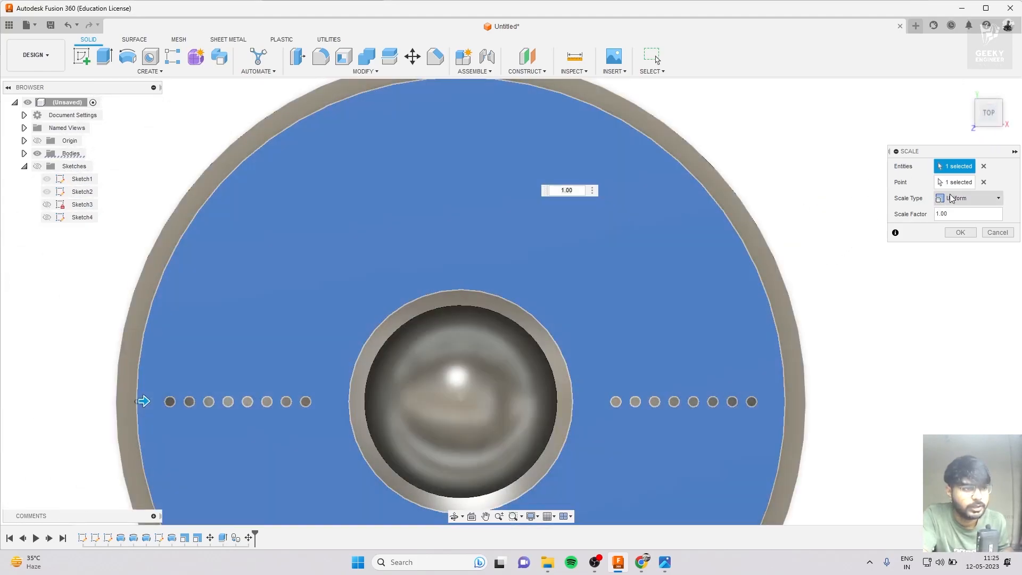
pyautogui.click(984, 182)
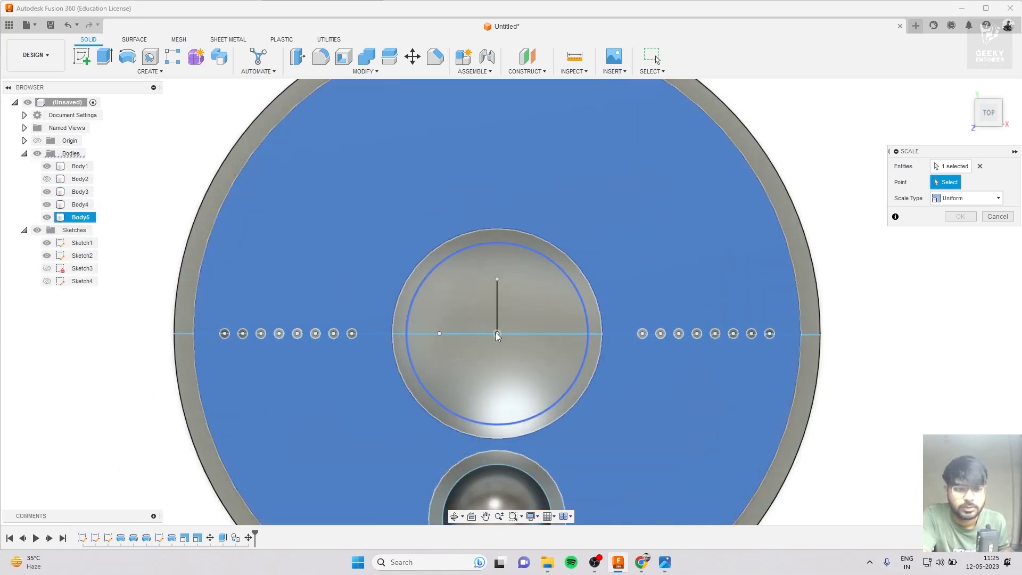
pyautogui.click(497, 334)
pyautogui.moveTo(513, 333)
pyautogui.mouseDown()
pyautogui.moveTo(492, 334)
pyautogui.moveTo(509, 336)
pyautogui.mouseUp()
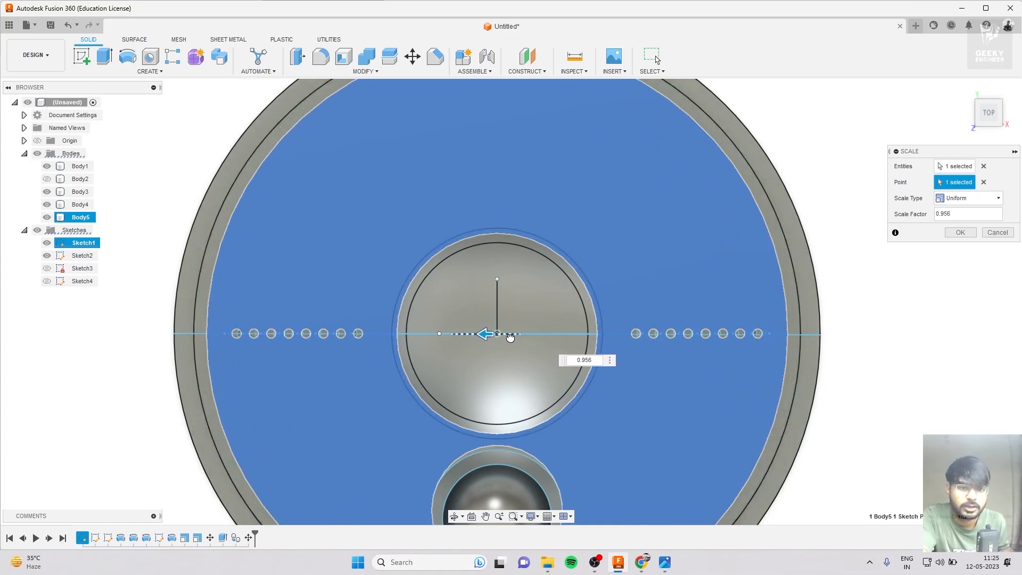
pyautogui.click(961, 233)
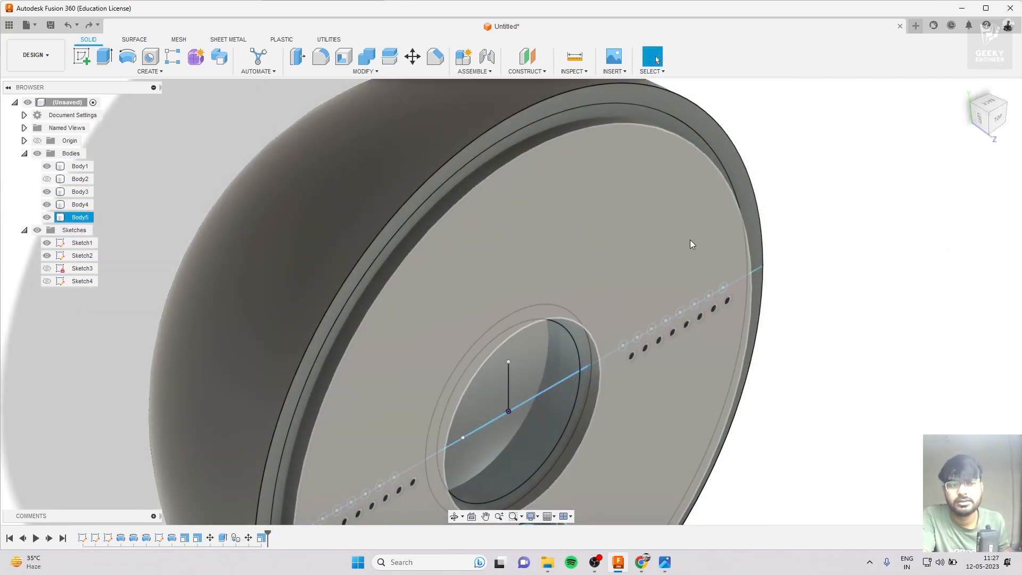
# - Offset the walls of all 16 small holes in the scaled plate copy by 7 mm to close them
pyautogui.scroll(-2, 661, 282)
pyautogui.scroll(5, 647, 351)
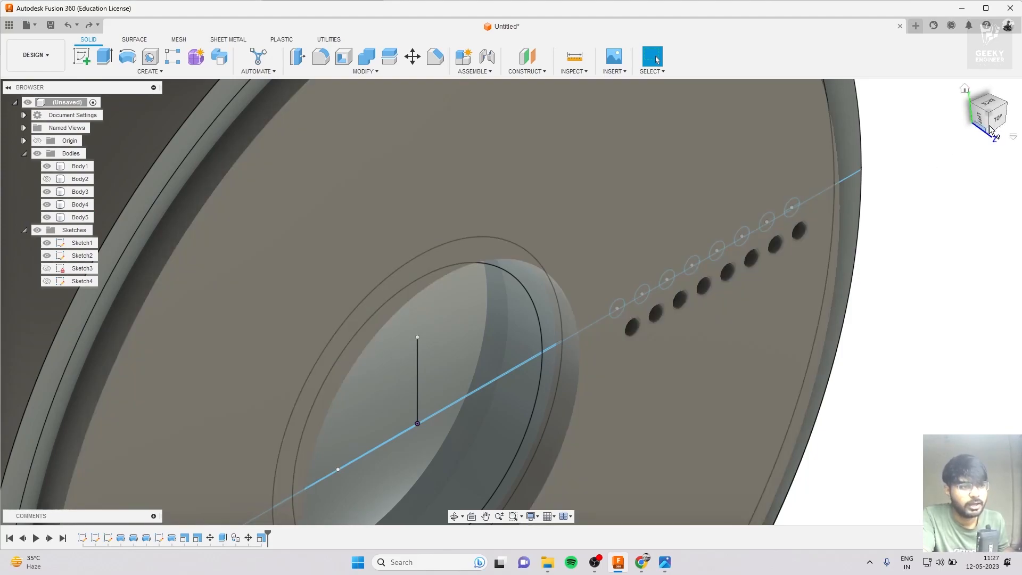
pyautogui.click(999, 122)
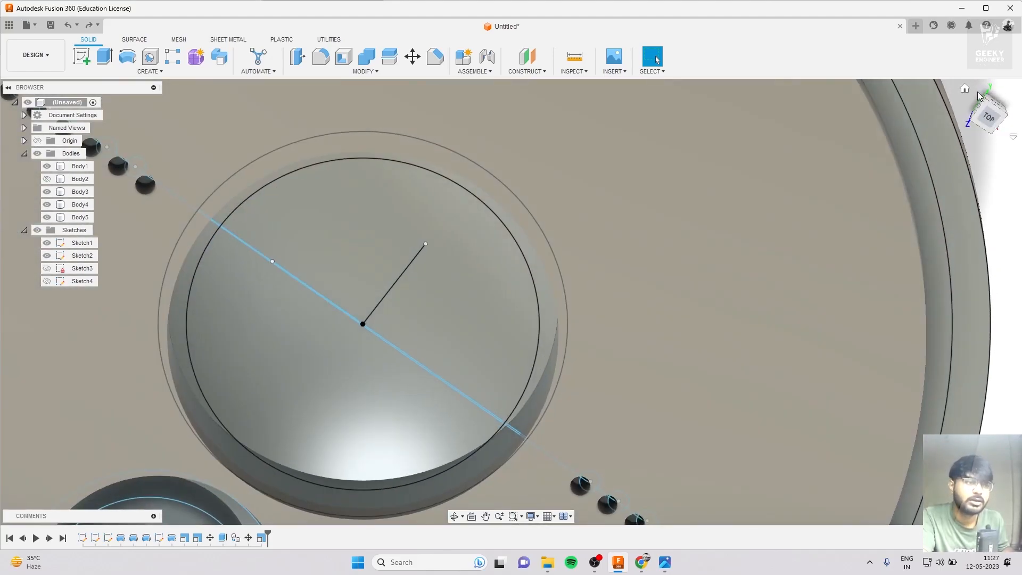
pyautogui.click(992, 117)
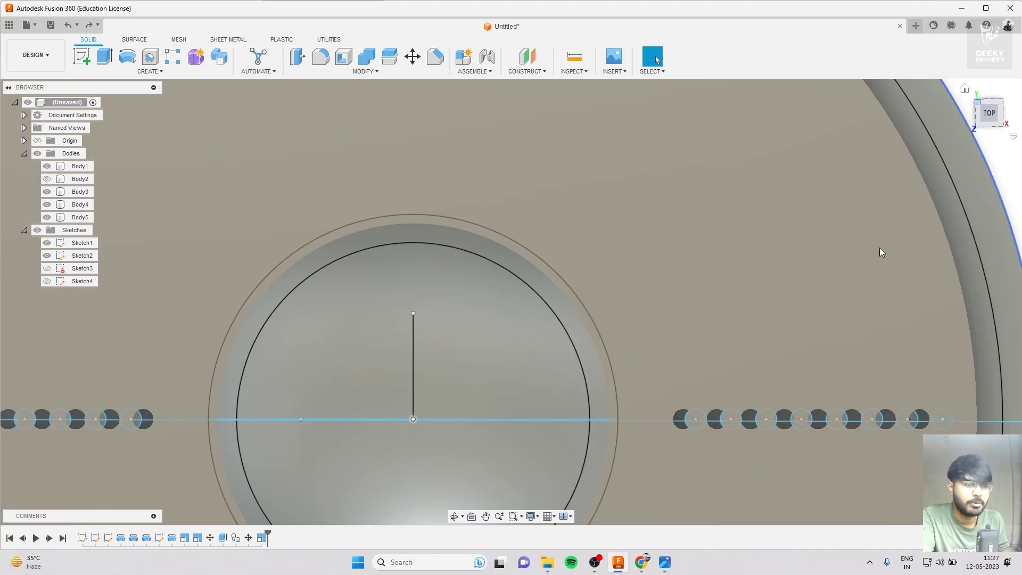
pyautogui.keyDown('shift'); pyautogui.moveTo(899, 230); pyautogui.dragTo(773, 396, button='middle'); pyautogui.keyUp('shift')
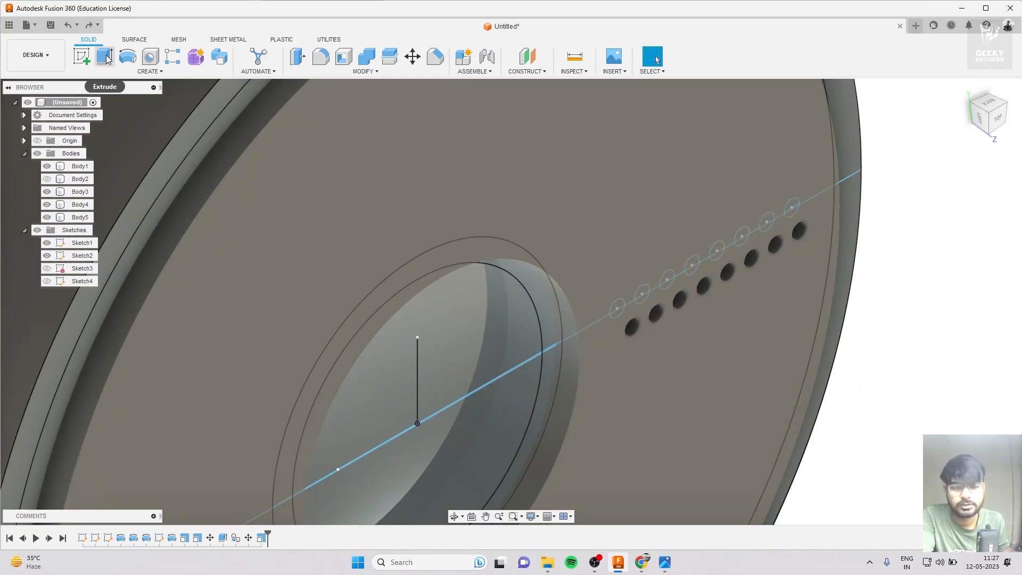
pyautogui.click(299, 57)
pyautogui.scroll(5, 641, 337)
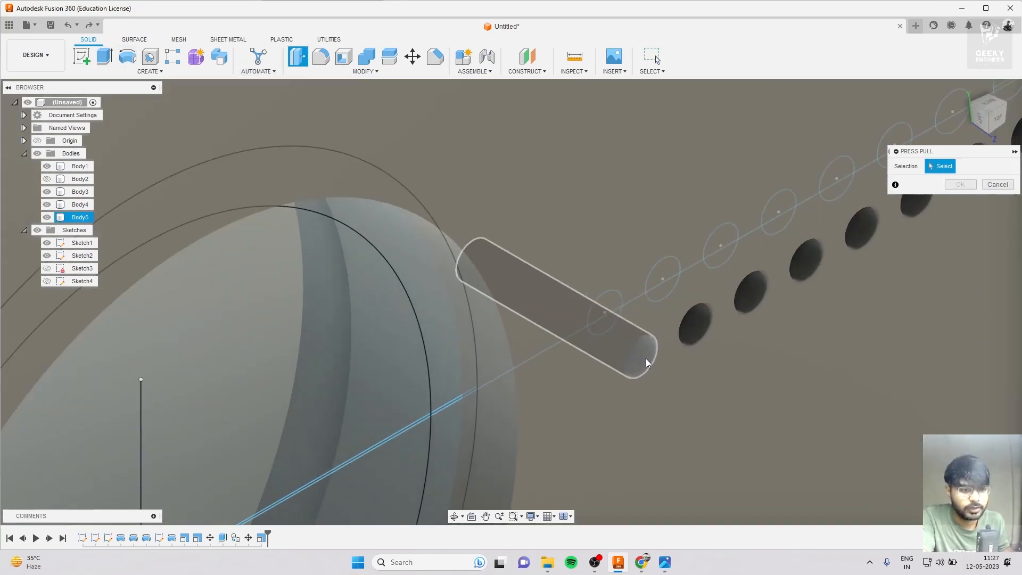
pyautogui.click(647, 359)
pyautogui.click(703, 330)
pyautogui.click(762, 295)
pyautogui.click(810, 258)
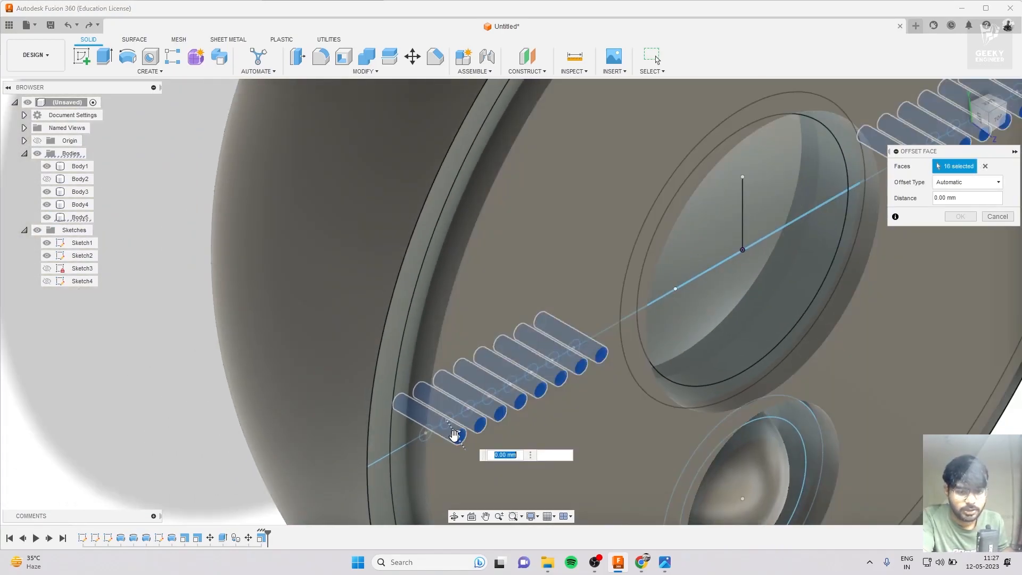
pyautogui.moveTo(454, 429); pyautogui.dragTo(442, 412)
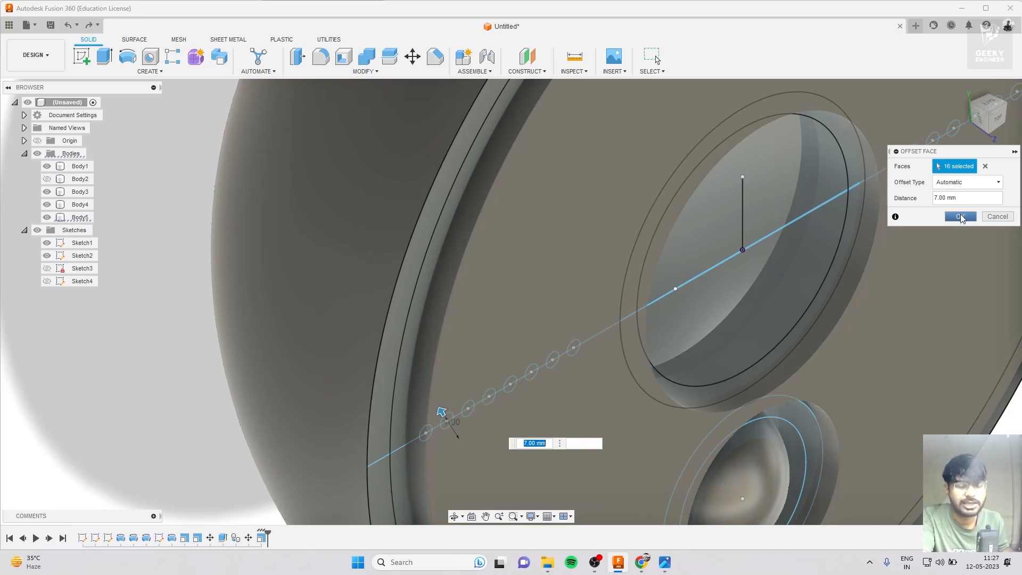
pyautogui.click(960, 216)
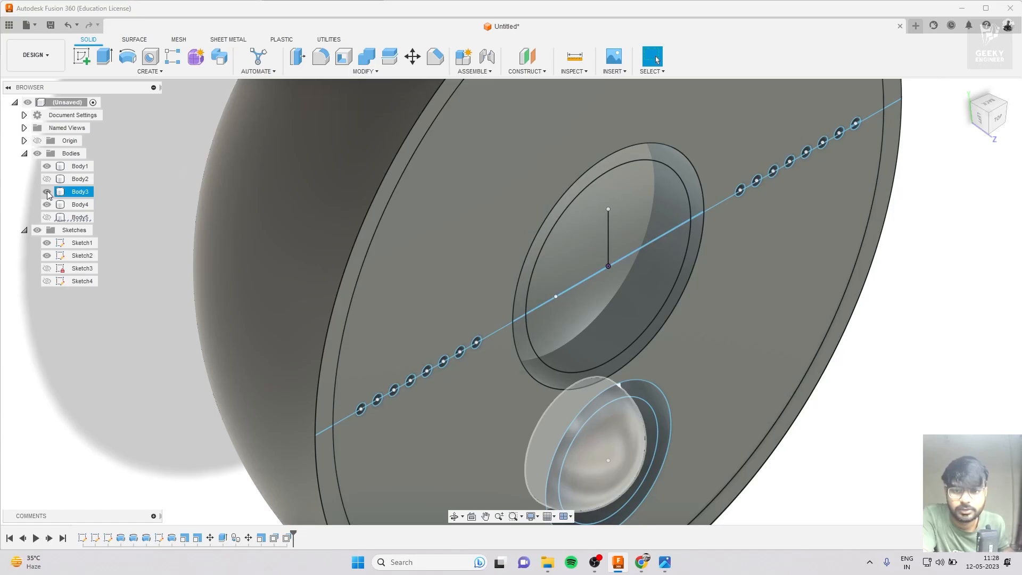
# - With the small dome hidden and the scaled plate copy shown, cut the front plate body using the copy as the Combine tool
pyautogui.click(47, 192)
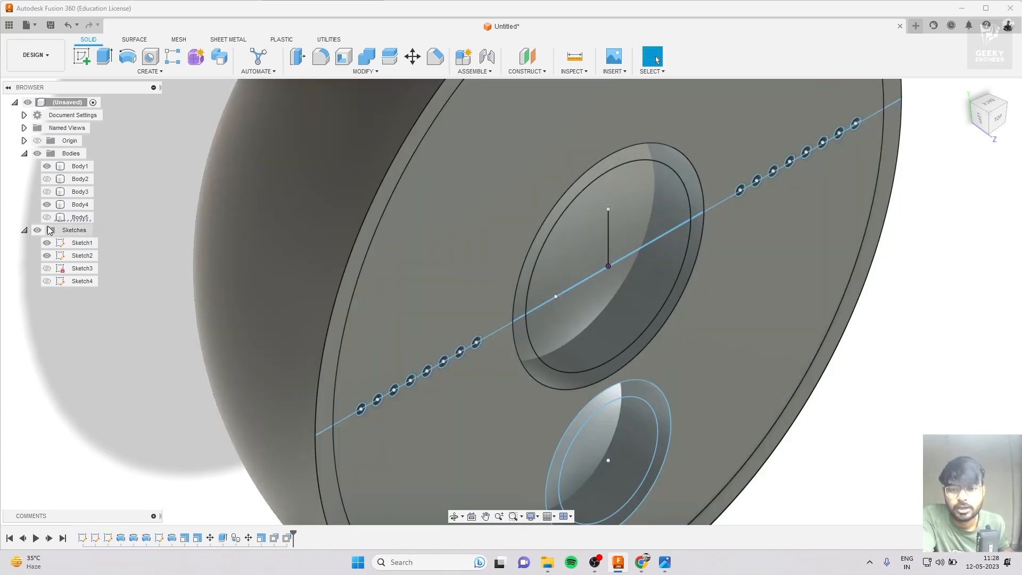
pyautogui.click(47, 217)
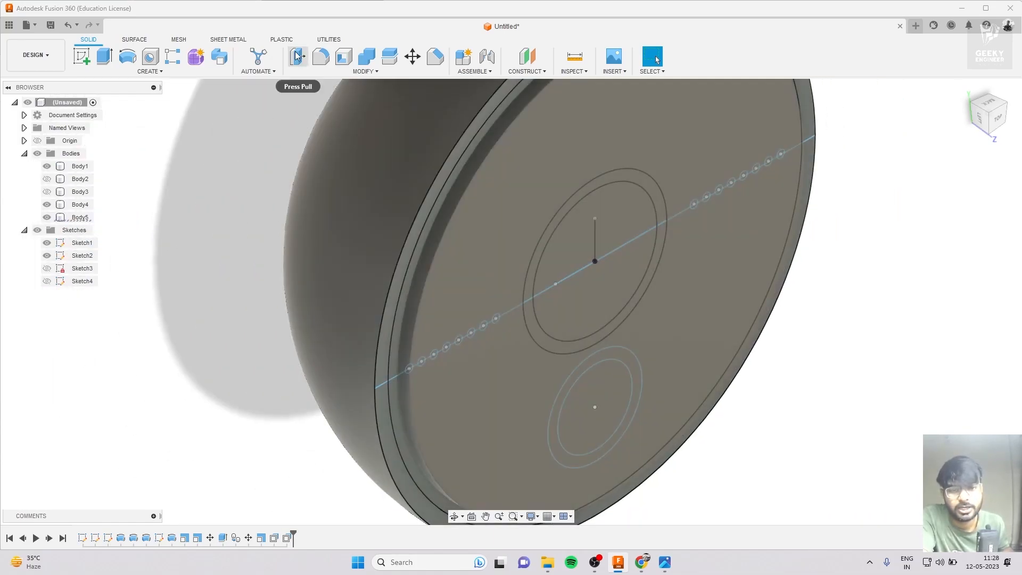
pyautogui.click(366, 56)
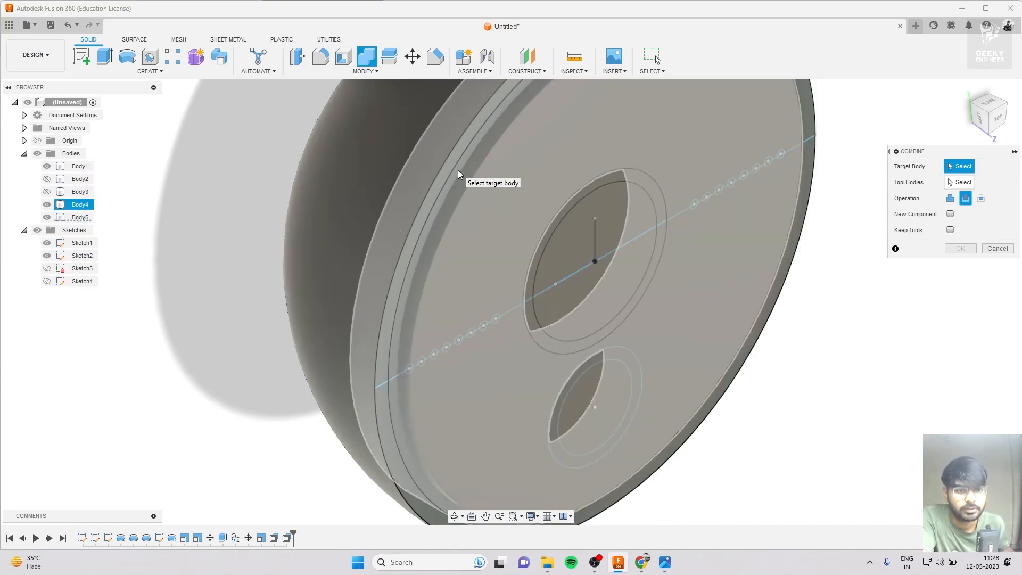
pyautogui.click(461, 178)
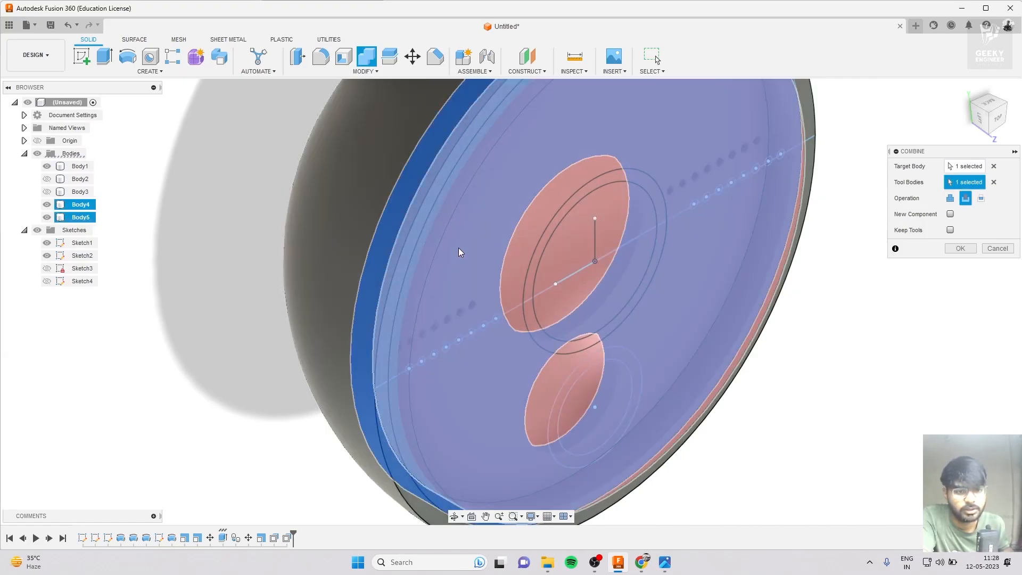
pyautogui.click(462, 252)
pyautogui.click(961, 249)
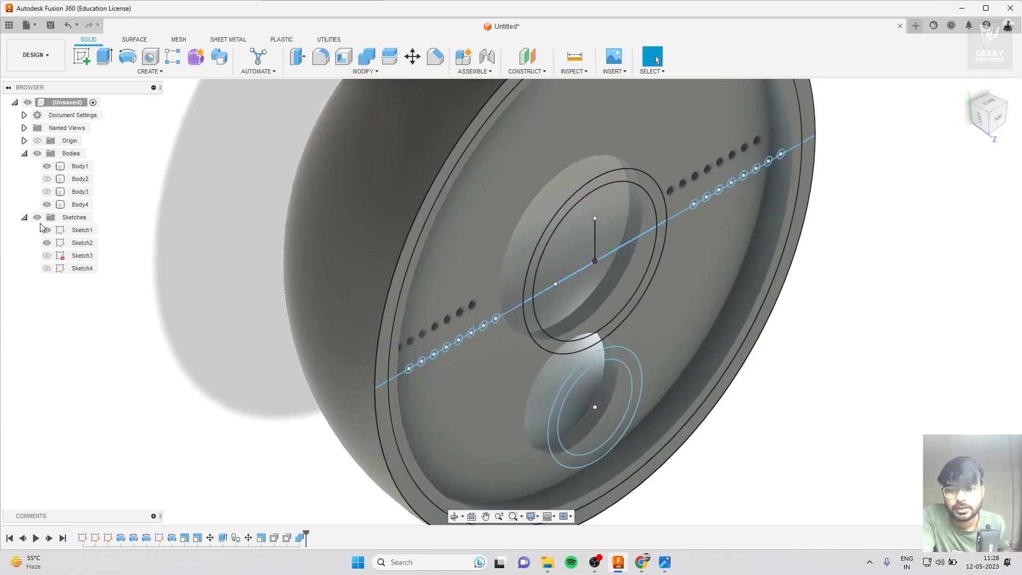
# - Hide all sketches and show both dome bodies again
pyautogui.click(37, 217)
pyautogui.click(47, 192)
pyautogui.click(46, 179)
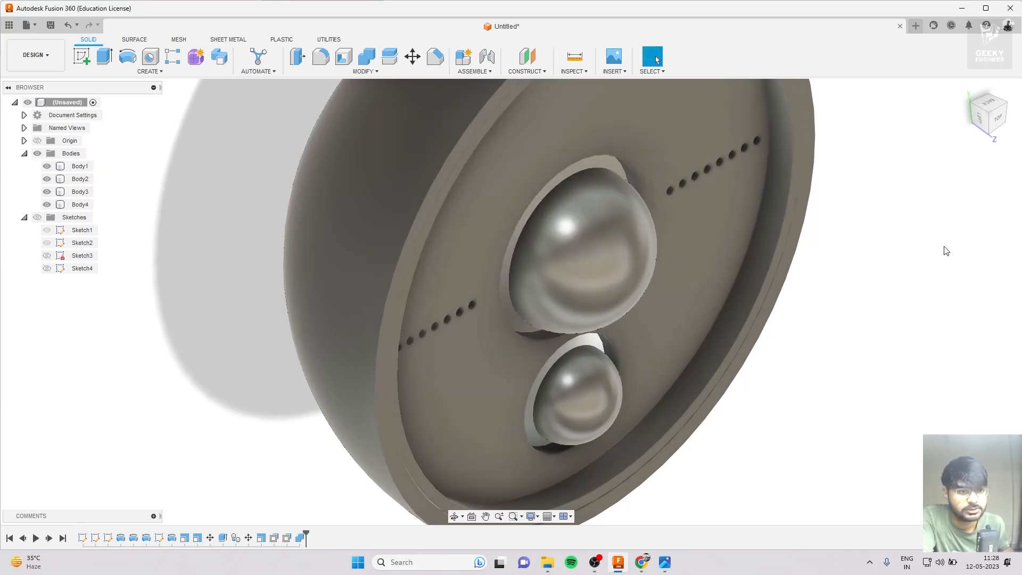
pyautogui.click(1000, 122)
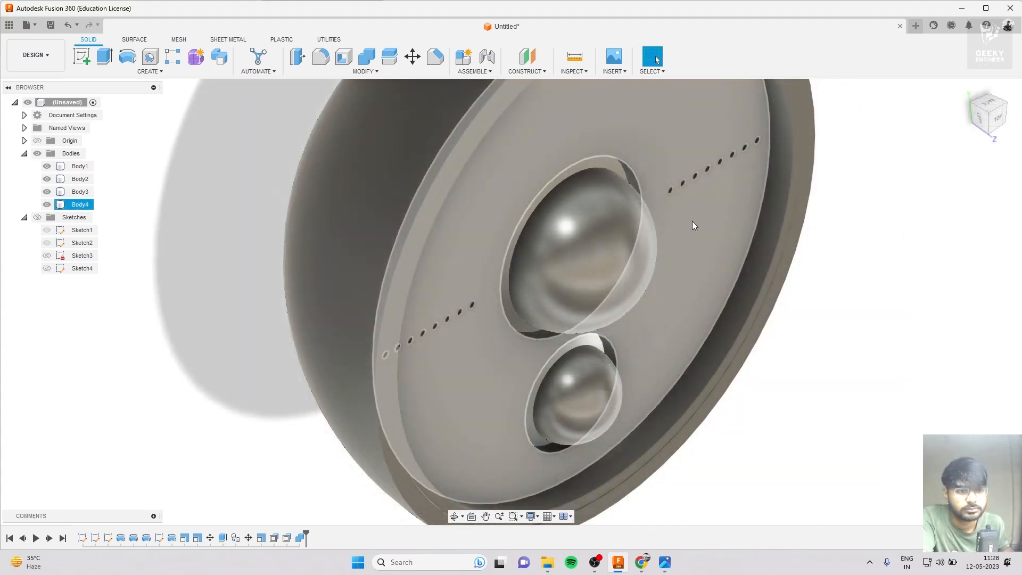
pyautogui.scroll(3, 678, 189)
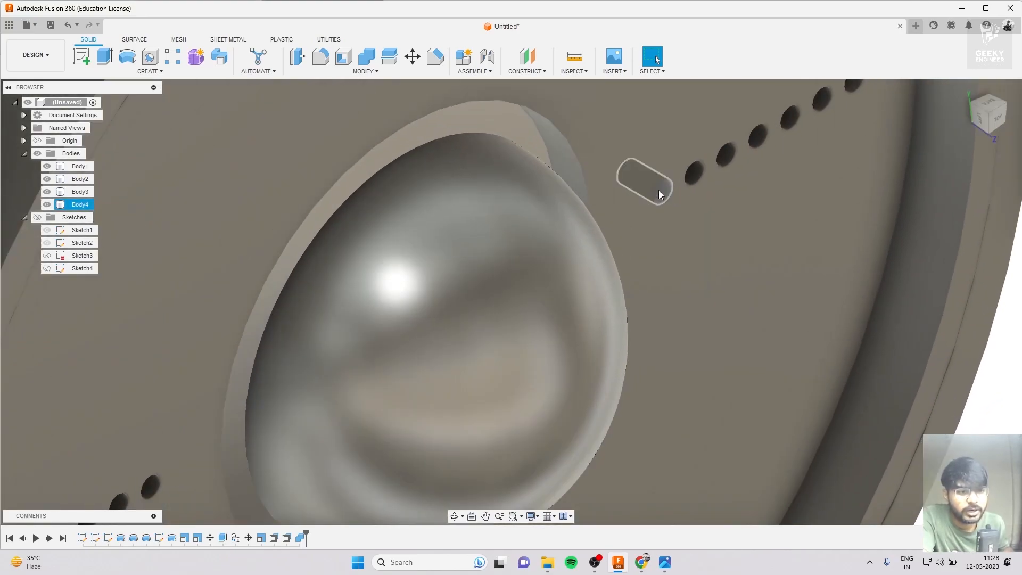
pyautogui.scroll(-5, 660, 190)
pyautogui.scroll(5, 661, 192)
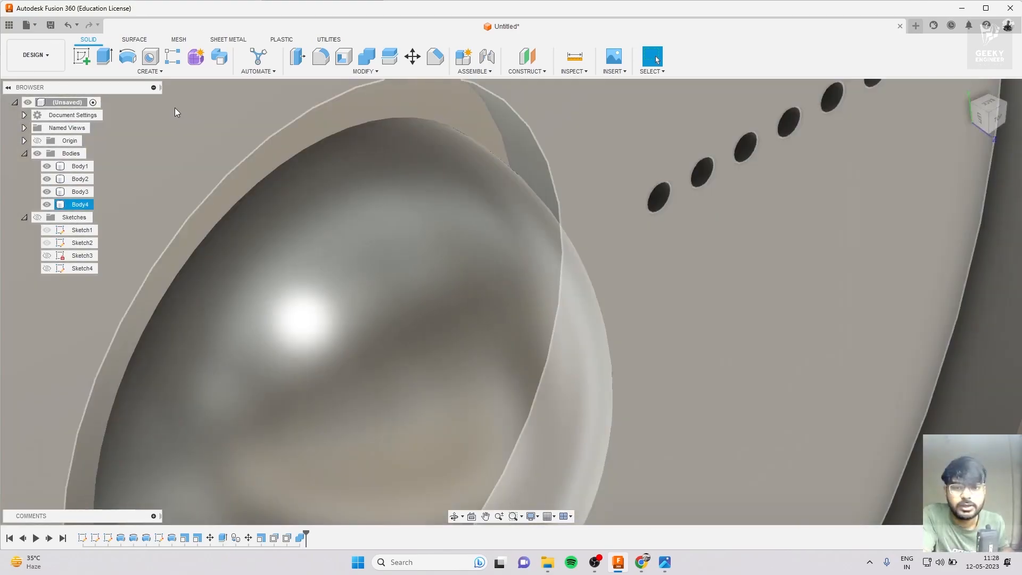
pyautogui.press('e')
pyautogui.click(652, 200)
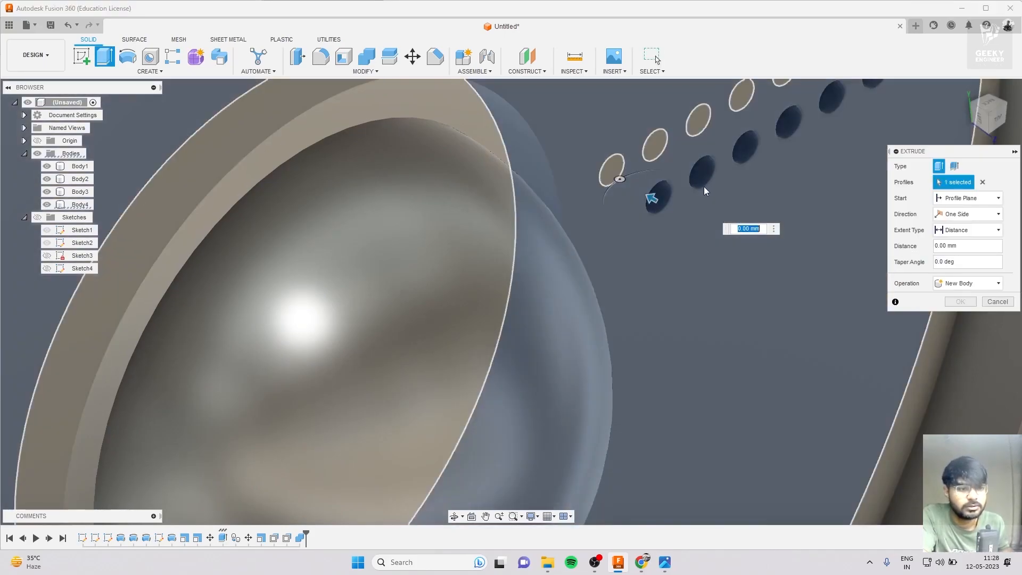
pyautogui.click(706, 173)
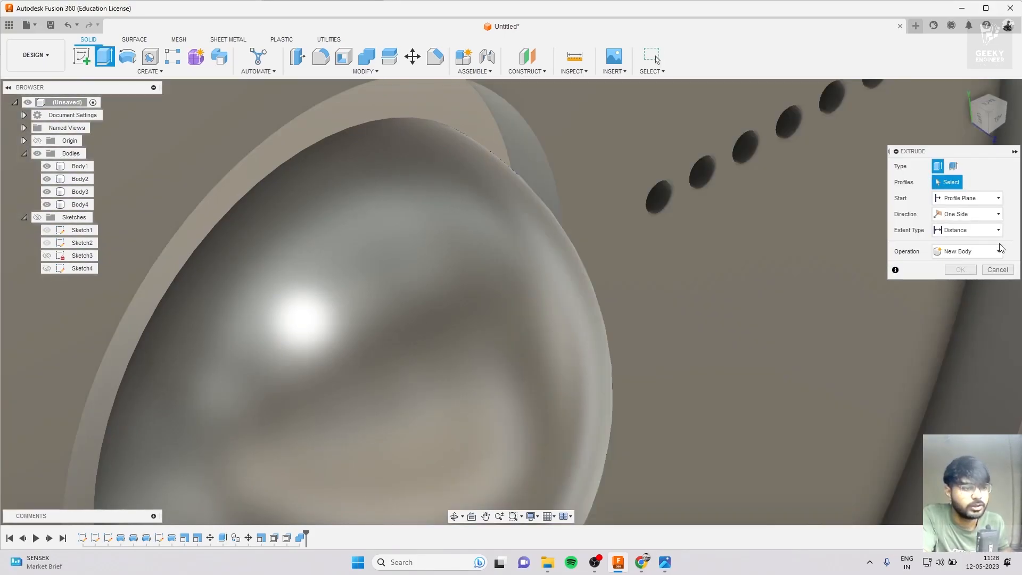
pyautogui.press('Escape')
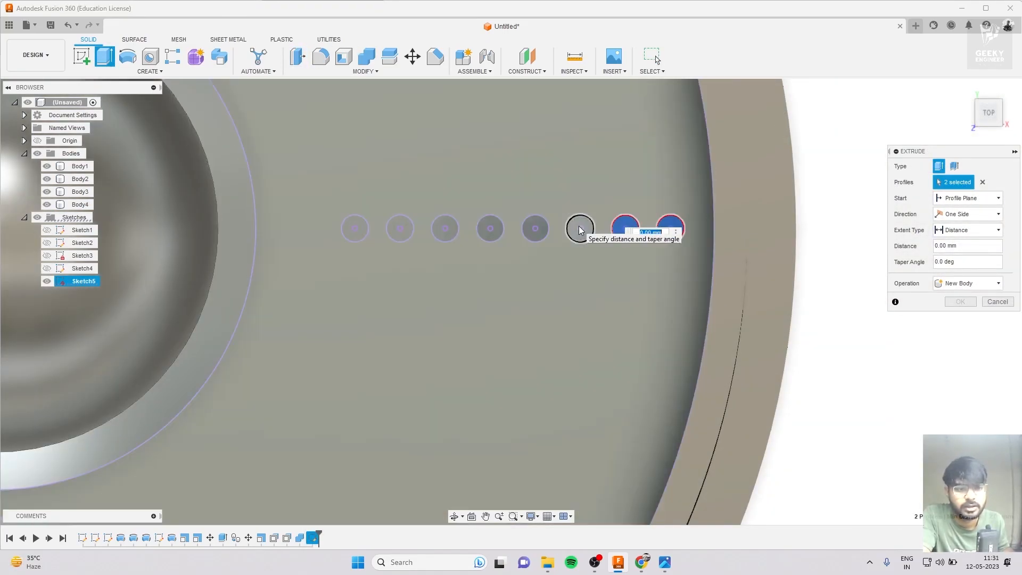
# - Extrude all 16 small hole circles on the front plate by -5.44 mm with the Join operation, keeping only the plate body shown
pyautogui.click(580, 229)
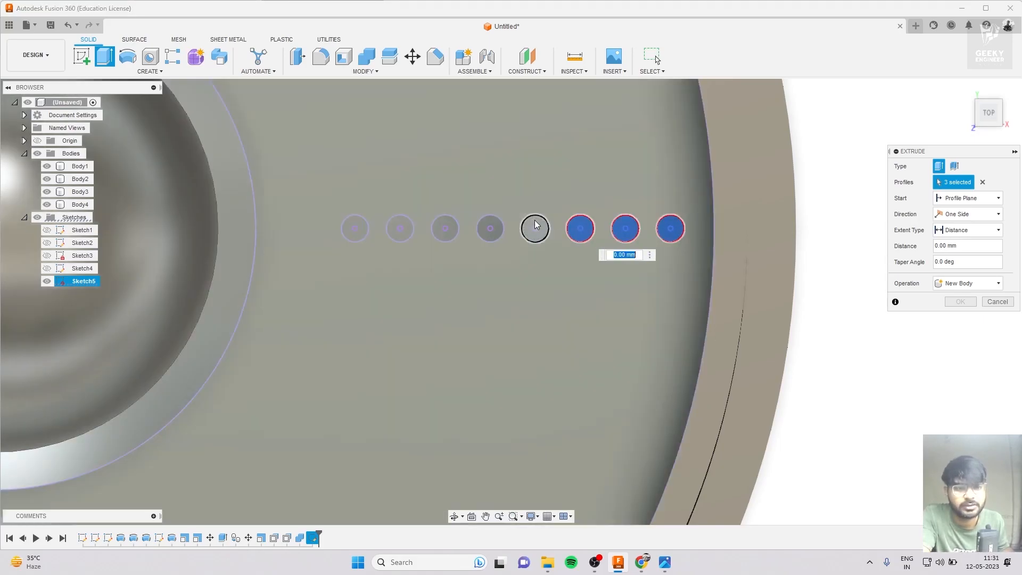
pyautogui.click(535, 229)
pyautogui.click(482, 227)
pyautogui.click(445, 228)
pyautogui.click(399, 228)
pyautogui.click(353, 229)
pyautogui.scroll(-5, 355, 223)
pyautogui.scroll(5, 351, 213)
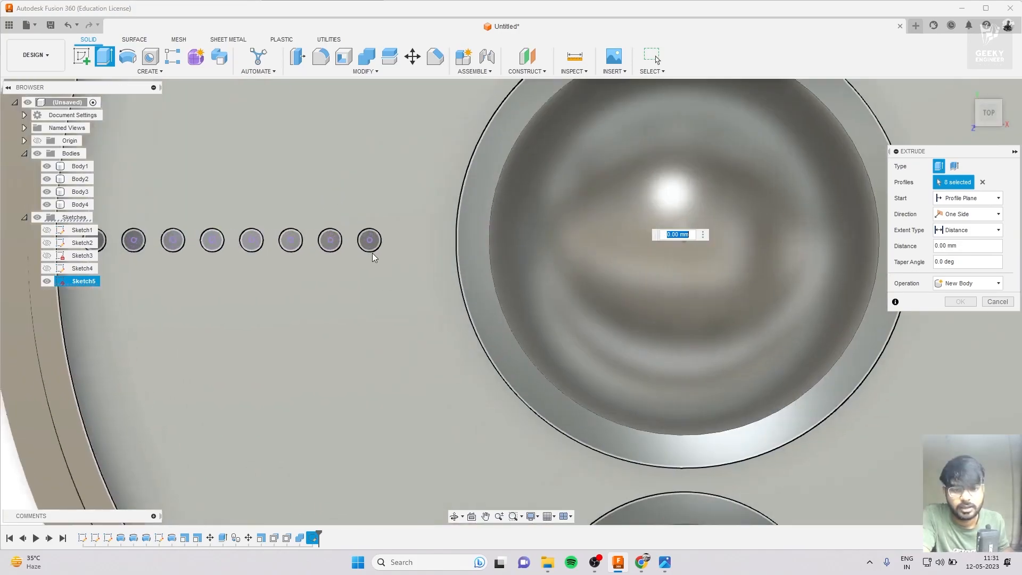
pyautogui.click(369, 239)
pyautogui.click(326, 238)
pyautogui.click(282, 240)
pyautogui.click(238, 239)
pyautogui.click(194, 240)
pyautogui.click(151, 239)
pyautogui.scroll(2, 224, 247)
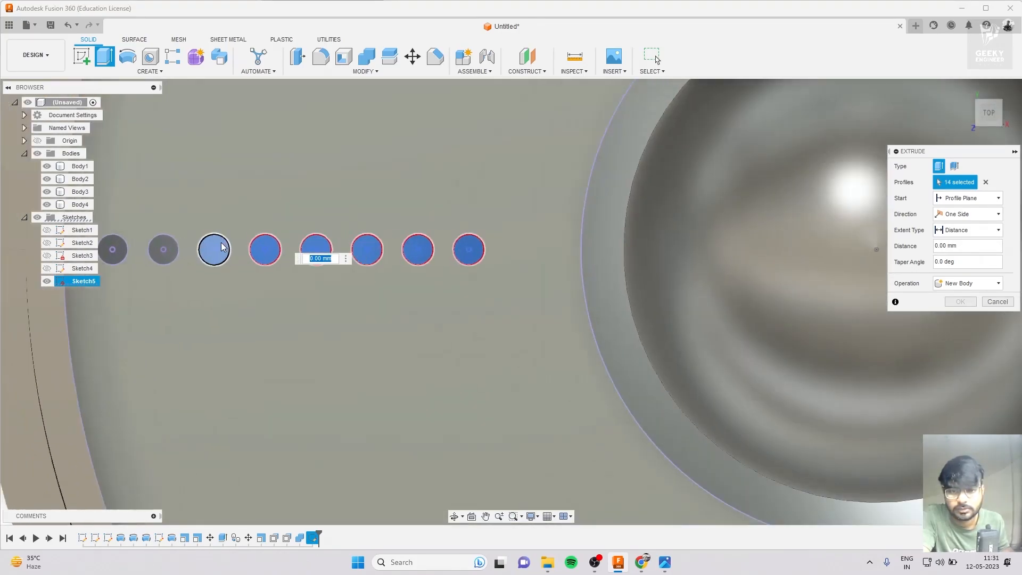
pyautogui.click(156, 250)
pyautogui.click(101, 250)
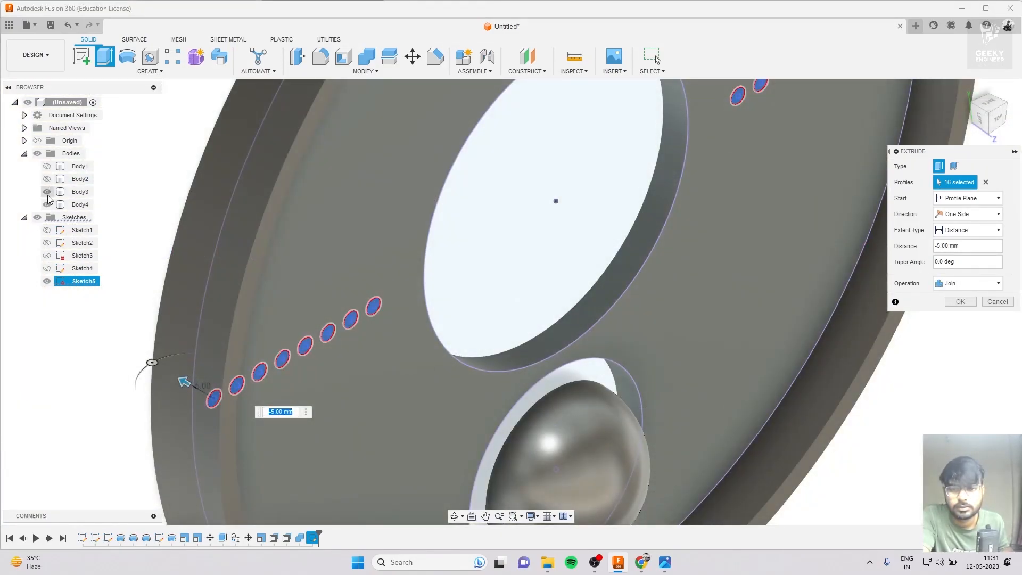
pyautogui.click(46, 192)
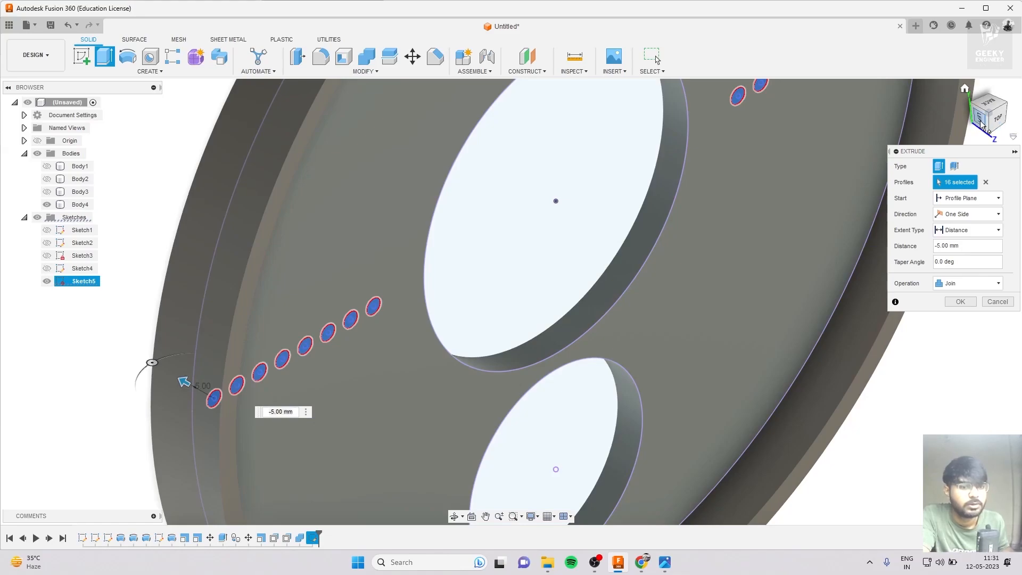
pyautogui.click(983, 125)
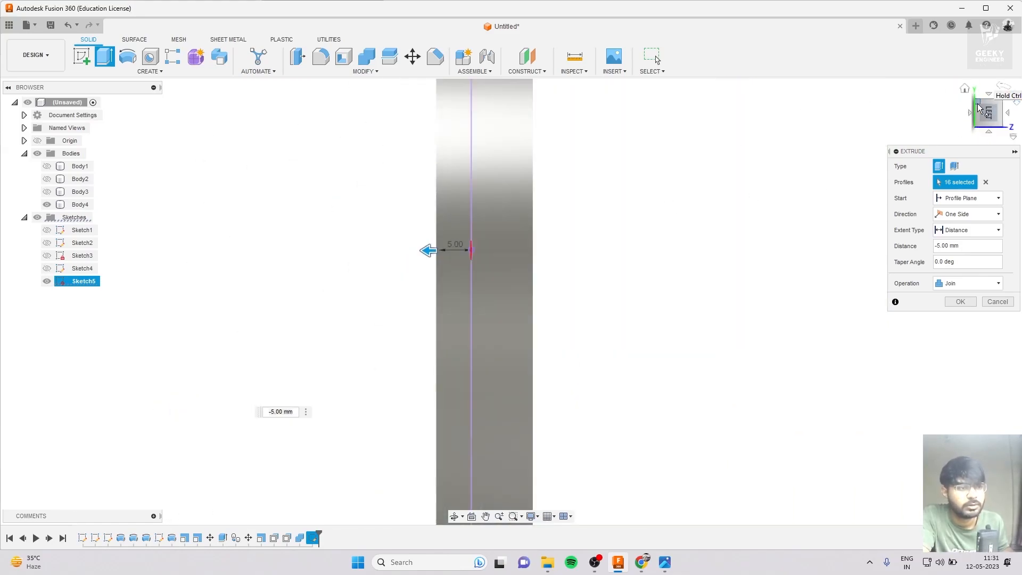
pyautogui.click(979, 108)
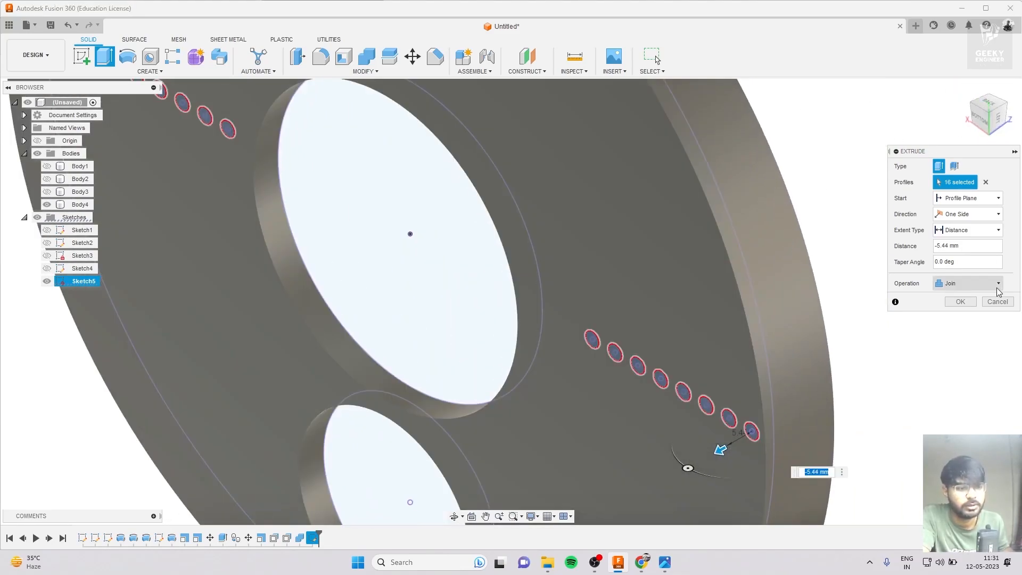
pyautogui.click(961, 302)
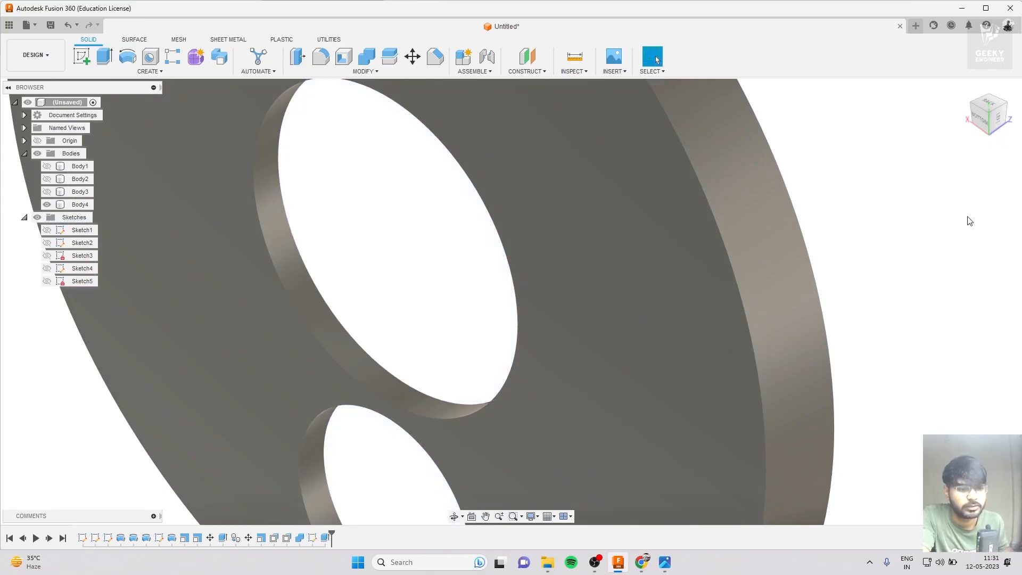
# - Show both dome bodies and the outer shell again, together with the first sketch containing the ring profiles
pyautogui.click(1007, 111)
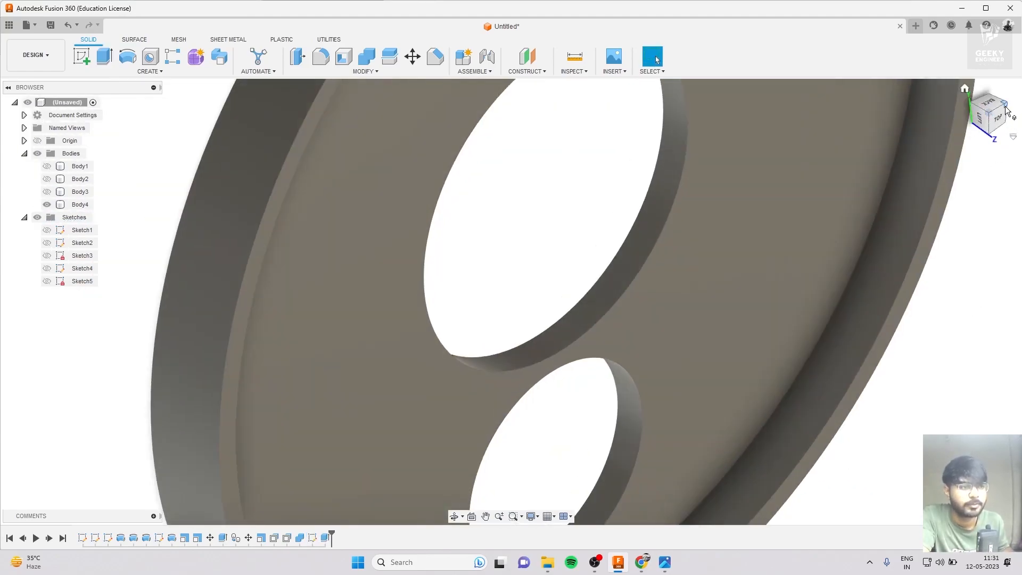
pyautogui.click(999, 118)
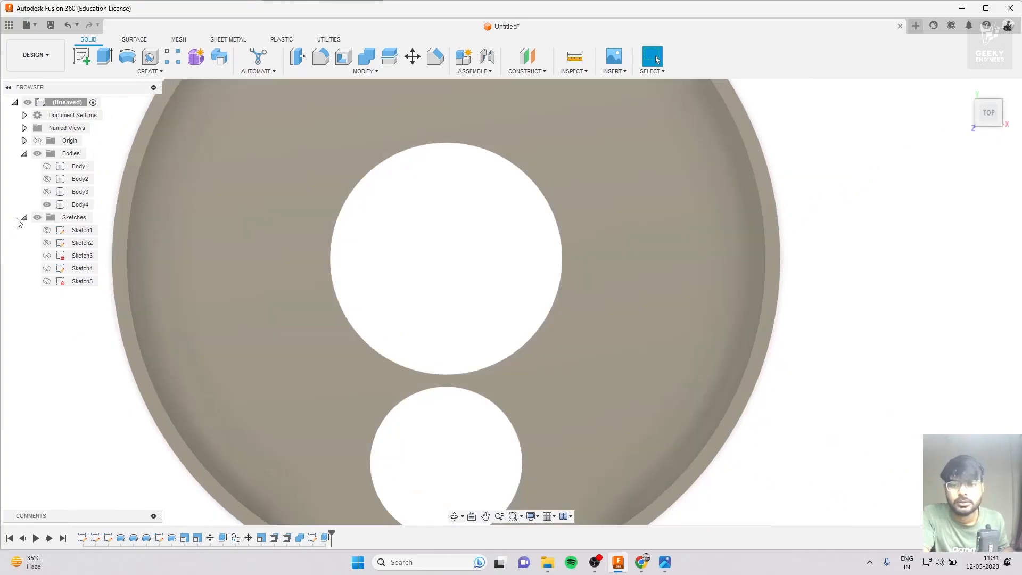
pyautogui.click(47, 192)
pyautogui.click(47, 179)
pyautogui.scroll(-1, 184, 262)
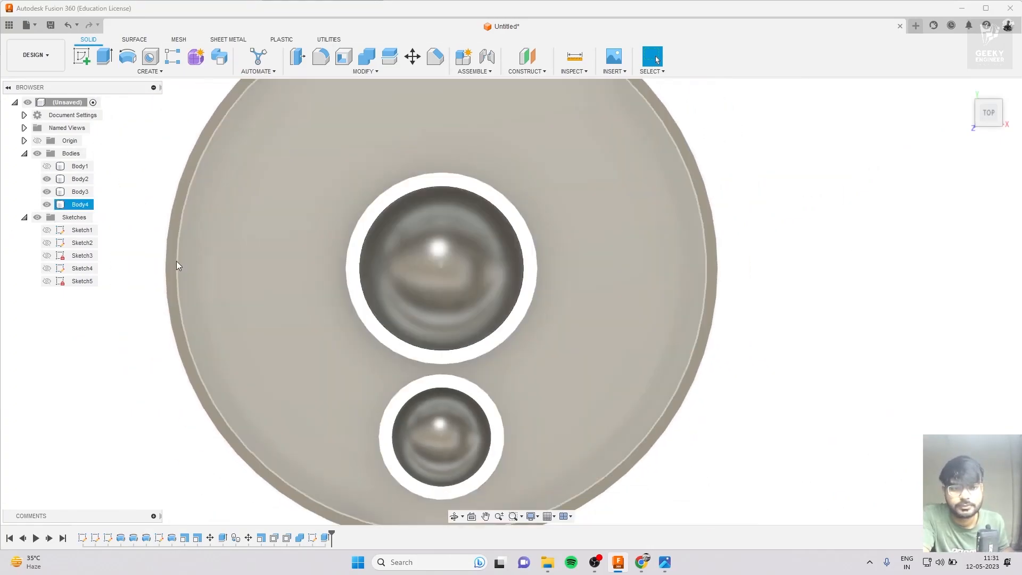
pyautogui.scroll(-3, 255, 363)
pyautogui.scroll(3, 182, 275)
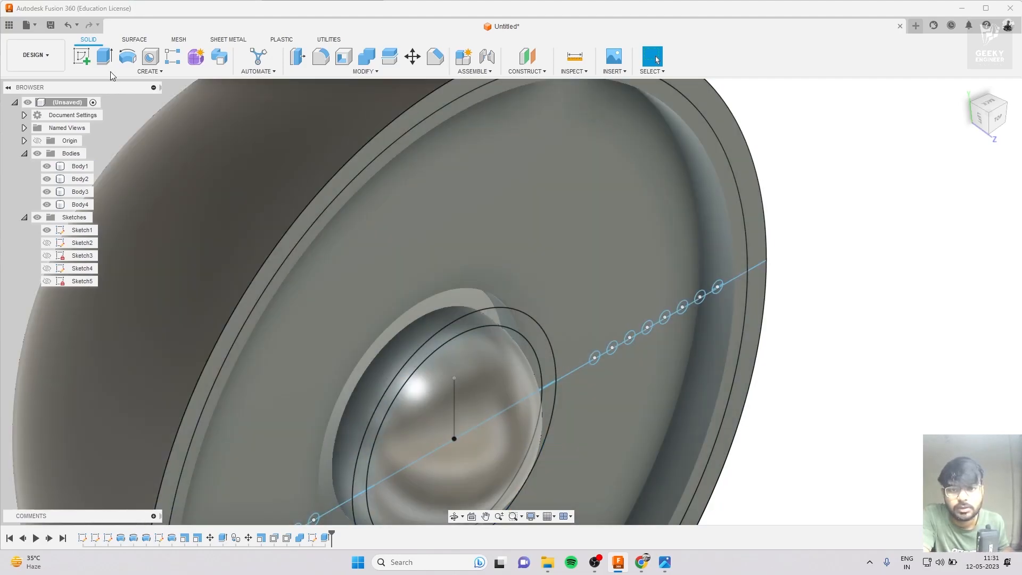
# - Extrude the ring profiles around the large and small domes by -10 mm as new bodies
pyautogui.click(105, 57)
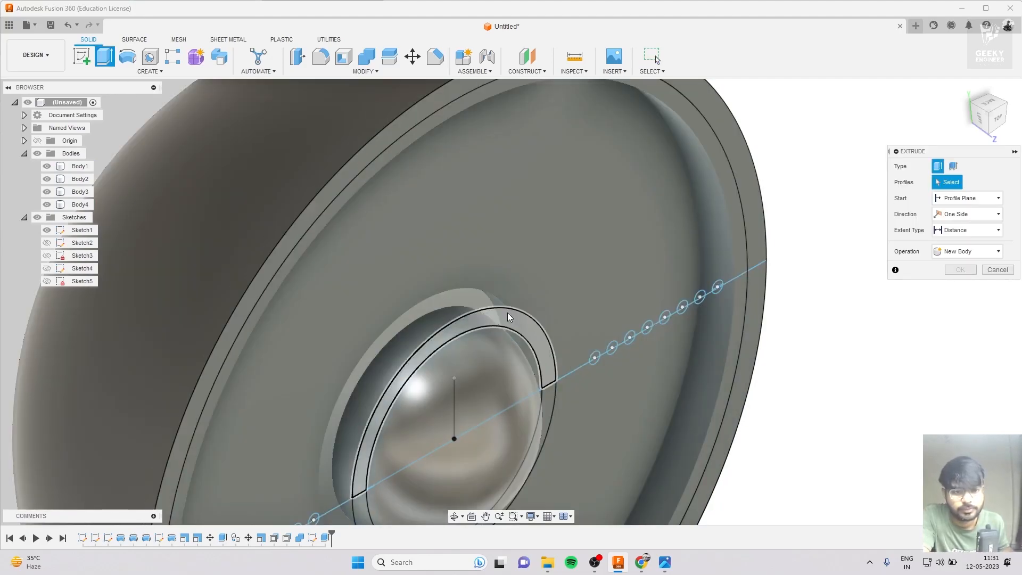
pyautogui.click(507, 312)
pyautogui.click(551, 400)
pyautogui.scroll(-4, 474, 186)
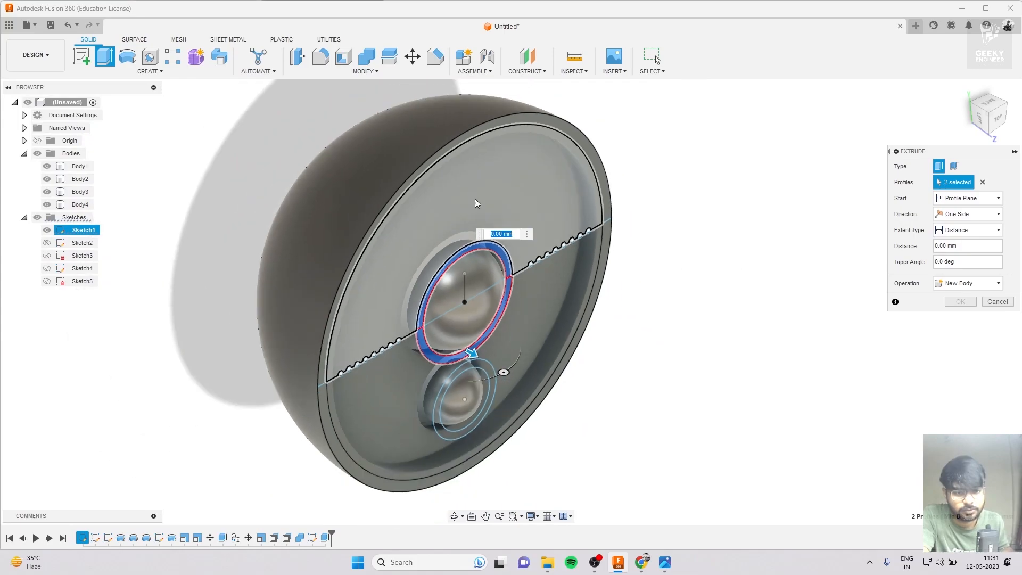
pyautogui.scroll(3, 472, 351)
pyautogui.click(462, 373)
pyautogui.moveTo(510, 405); pyautogui.dragTo(481, 393)
pyautogui.click(969, 283)
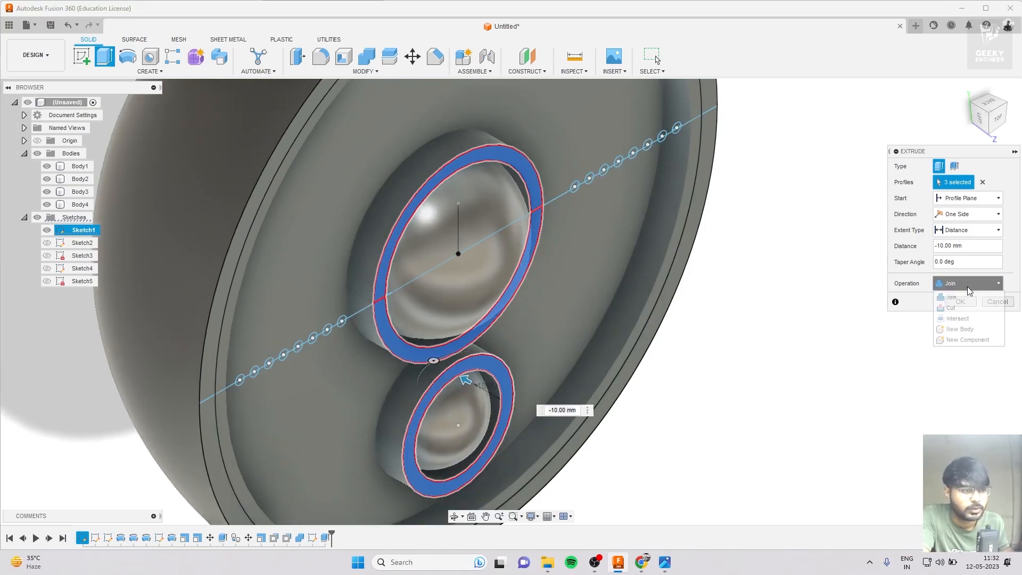
pyautogui.click(958, 322)
pyautogui.click(961, 302)
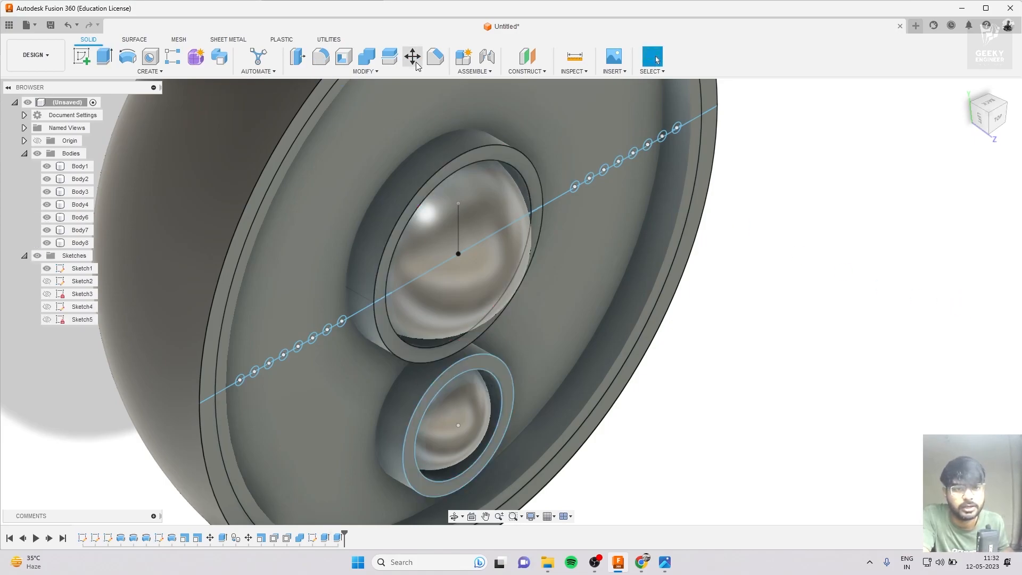
# - Move the three ring bodies around the two domes by -5 mm along Z
pyautogui.press('m')
pyautogui.click(486, 161)
pyautogui.click(386, 338)
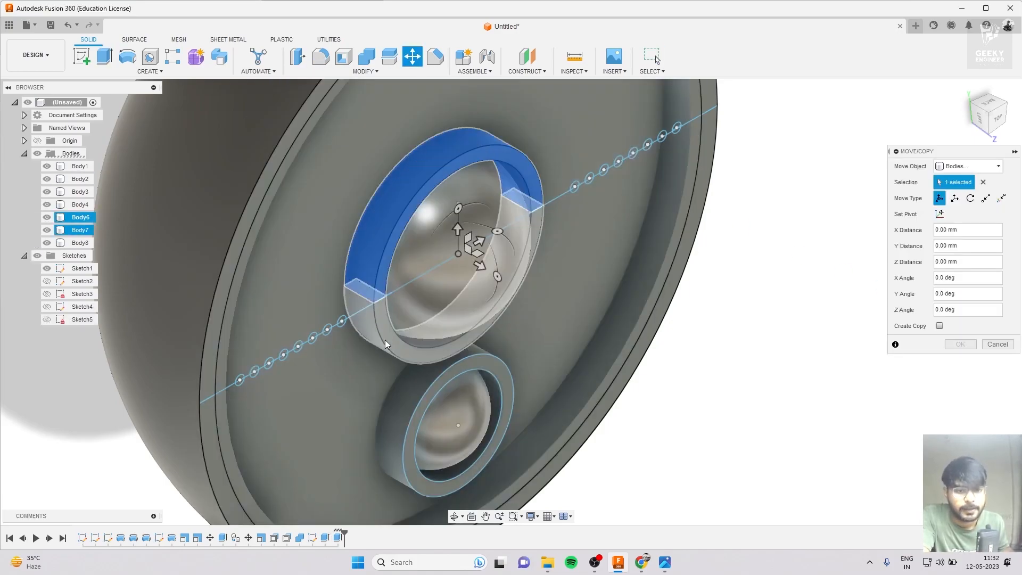
pyautogui.click(426, 373)
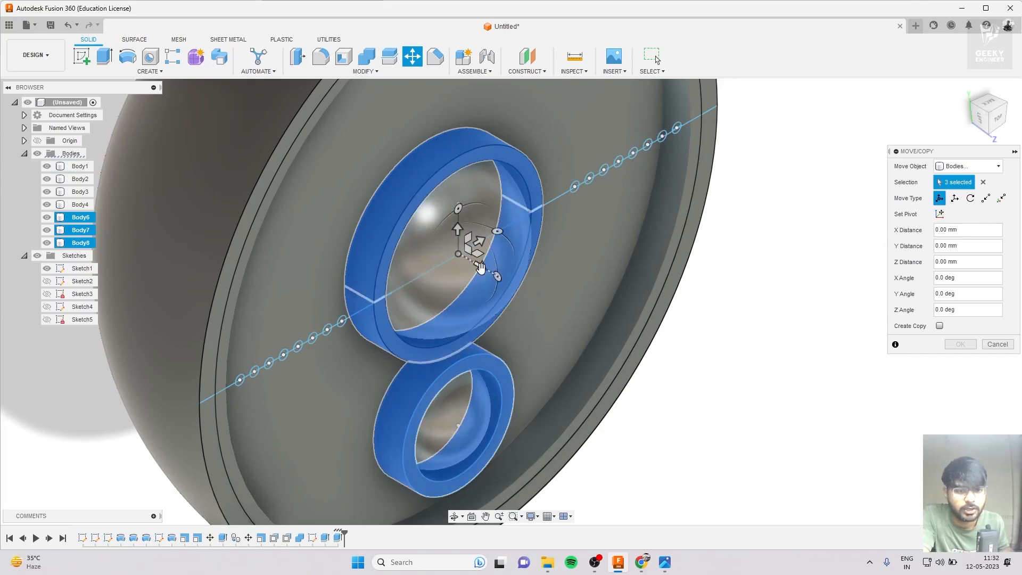
pyautogui.moveTo(472, 269)
pyautogui.mouseDown()
pyautogui.moveTo(450, 259)
pyautogui.moveTo(460, 263)
pyautogui.mouseUp()
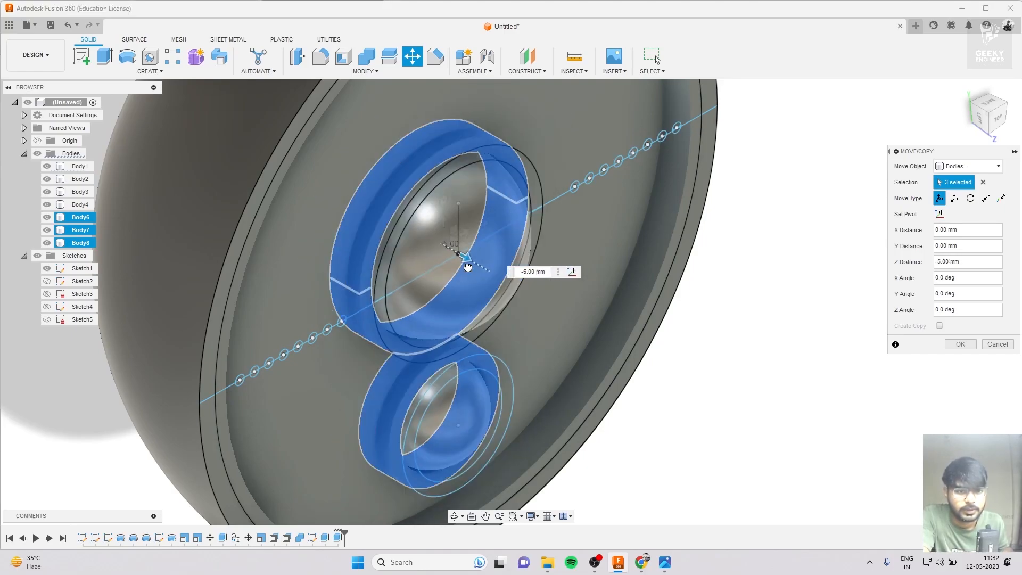
# - With the shell and sketches hidden, offset the two inner faces of the large dome's ring by 0.5 mm and show the dome again
pyautogui.click(979, 111)
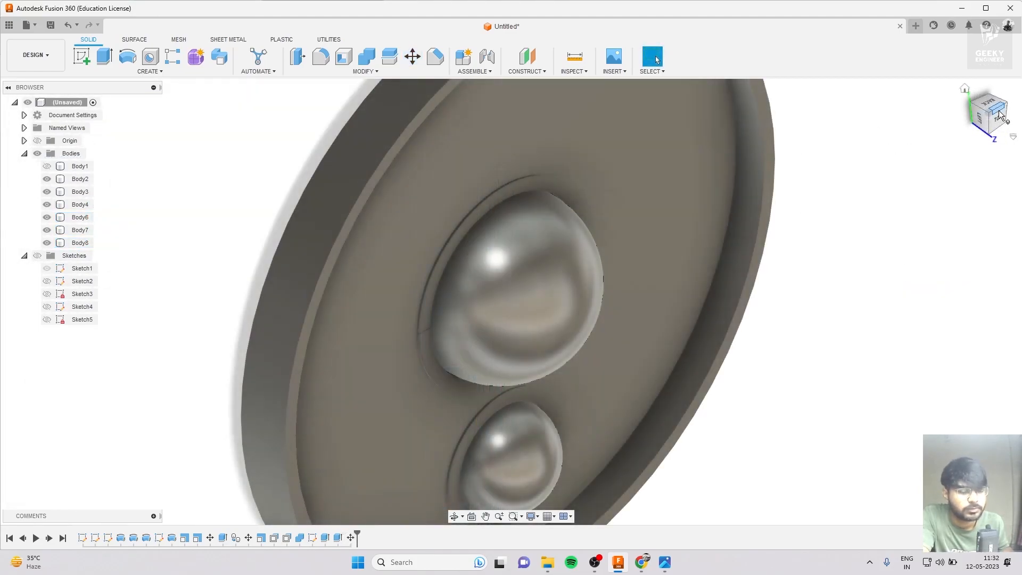
pyautogui.click(984, 119)
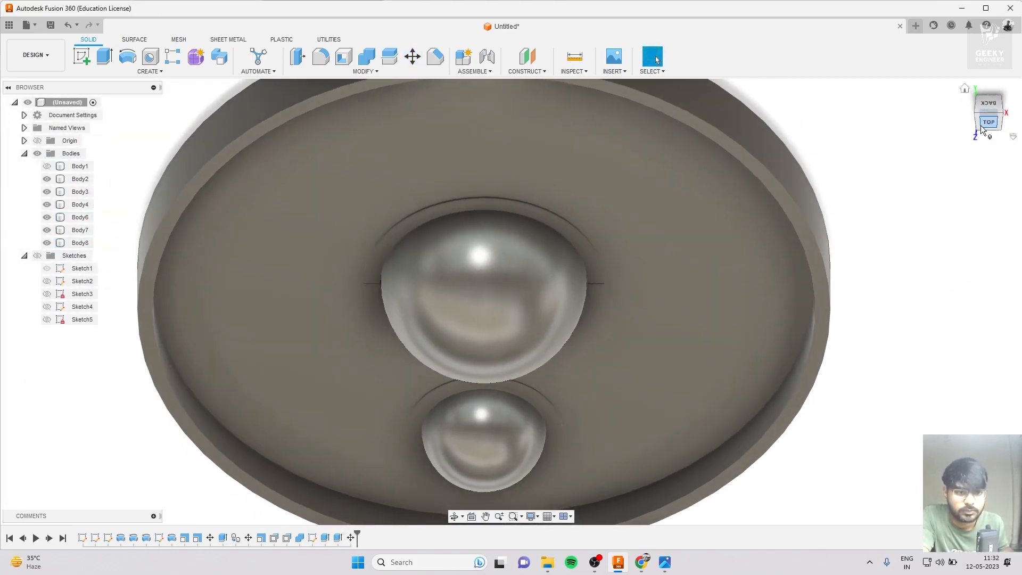
pyautogui.click(983, 126)
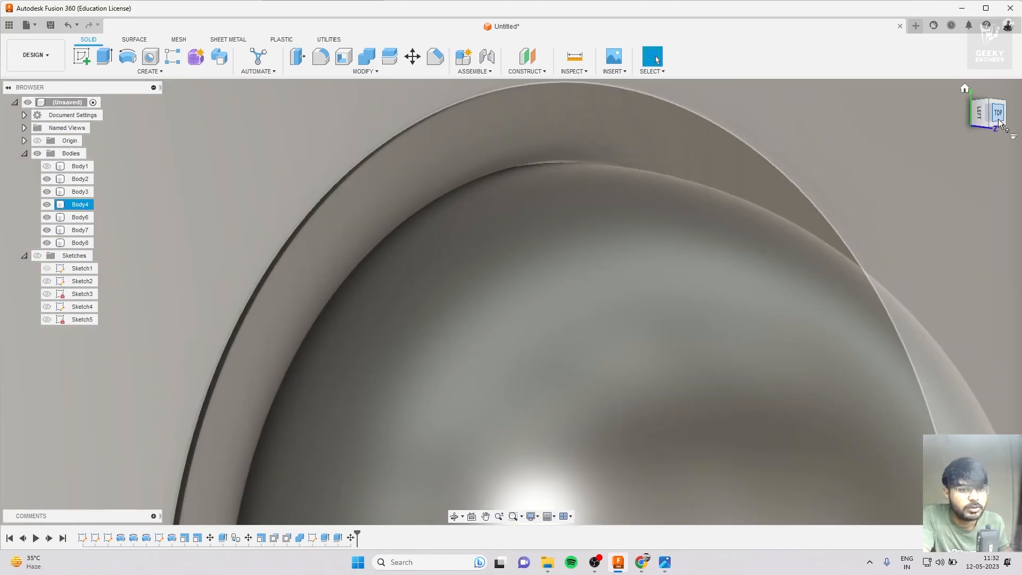
pyautogui.moveTo(999, 123); pyautogui.dragTo(971, 85)
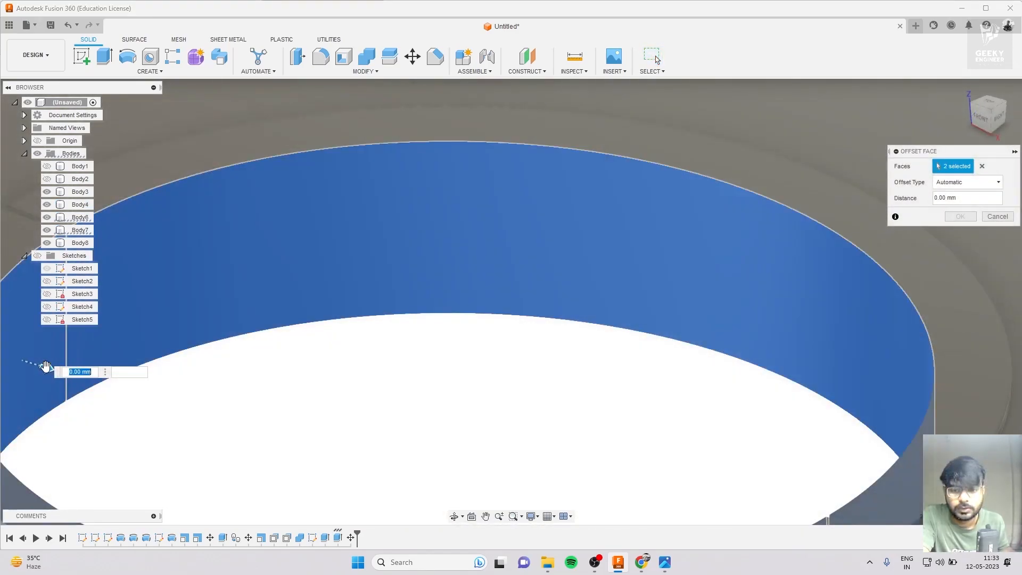
pyautogui.moveTo(48, 367); pyautogui.dragTo(53, 370)
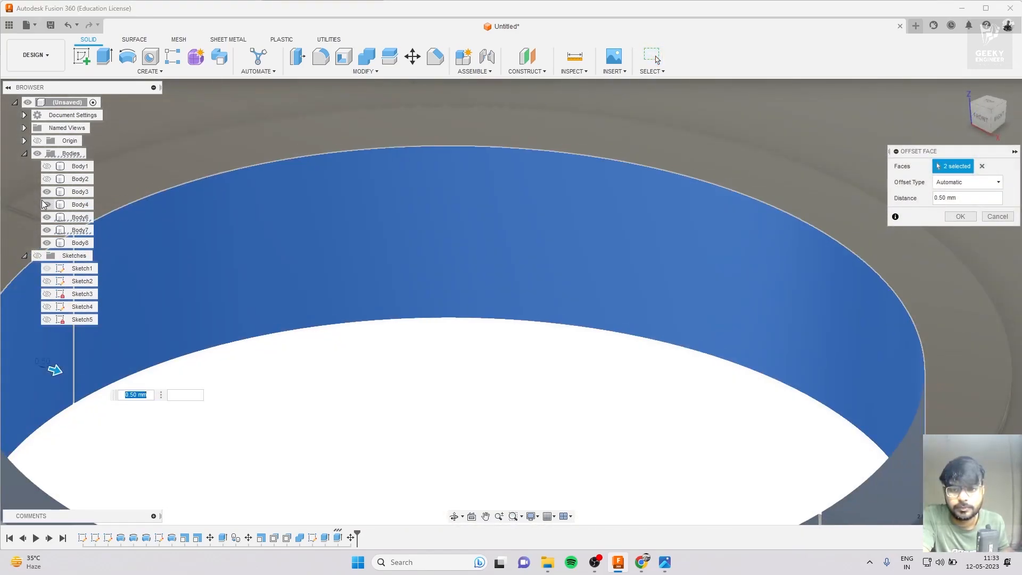
pyautogui.scroll(-5, 685, 277)
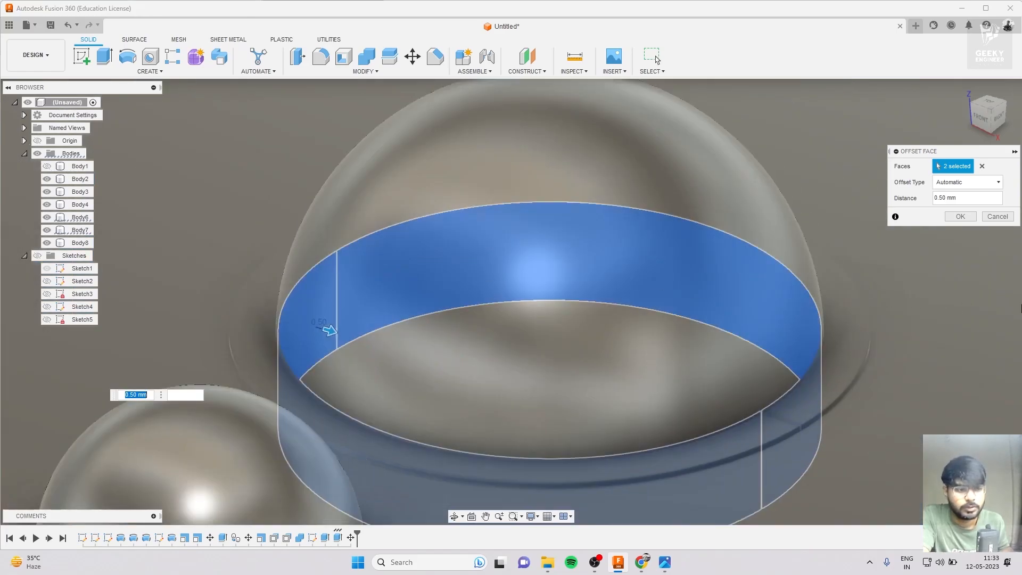
pyautogui.click(959, 216)
pyautogui.scroll(-8, 845, 377)
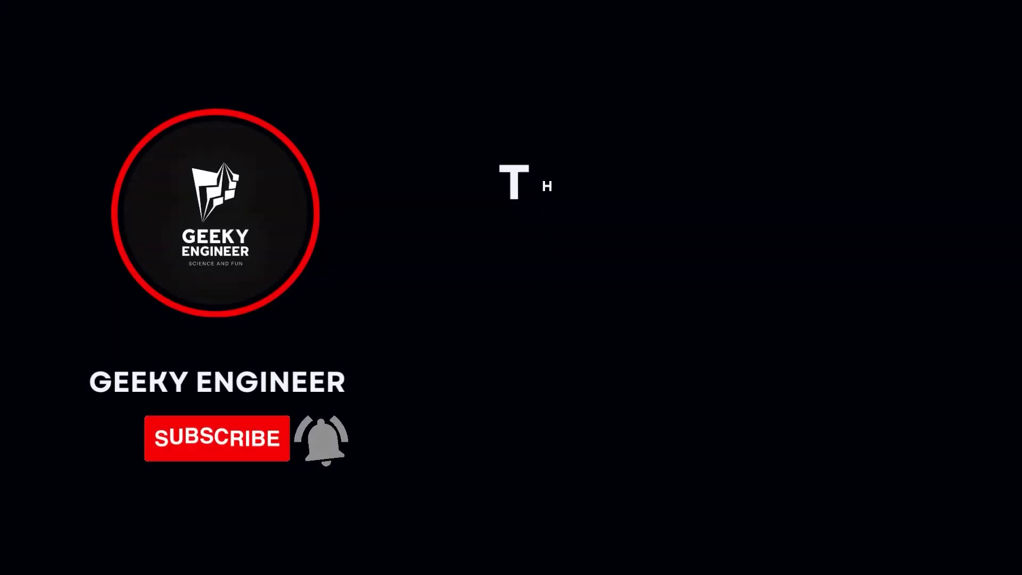